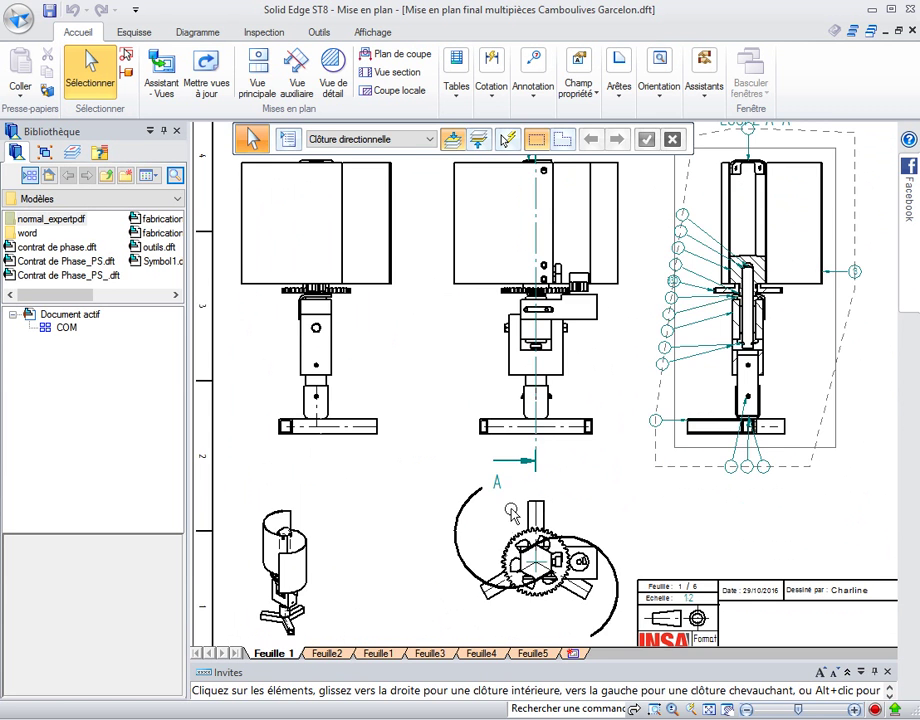
# Step: Check the general properties of the parts list on Feuille2 and close them without changes
pyautogui.moveTo(508, 520); pyautogui.dragTo(401, 535, button='middle')
pyautogui.click(331, 654)
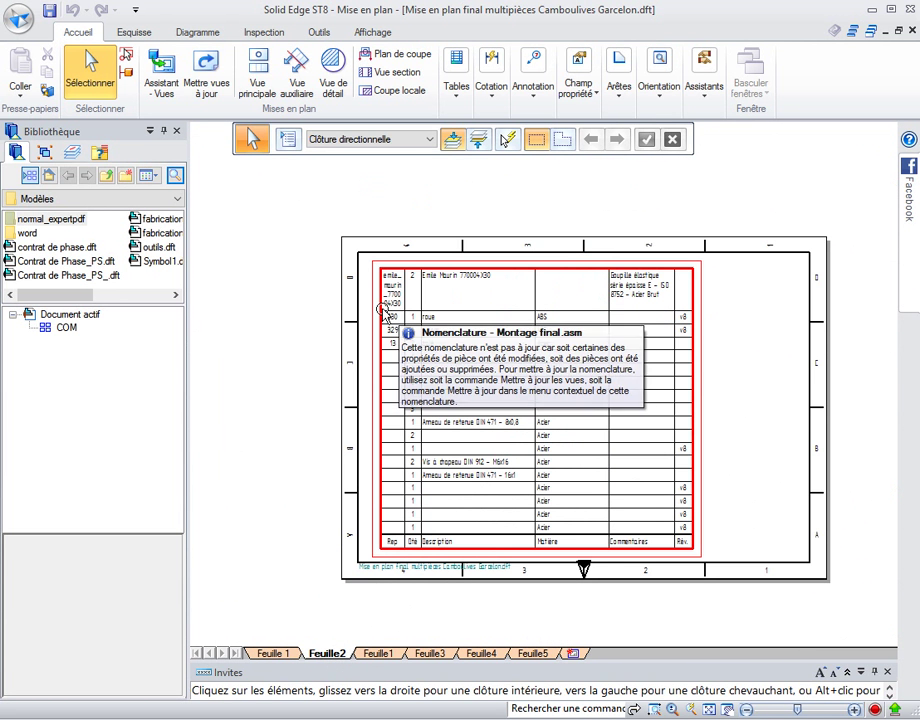
pyautogui.rightClick(385, 312)
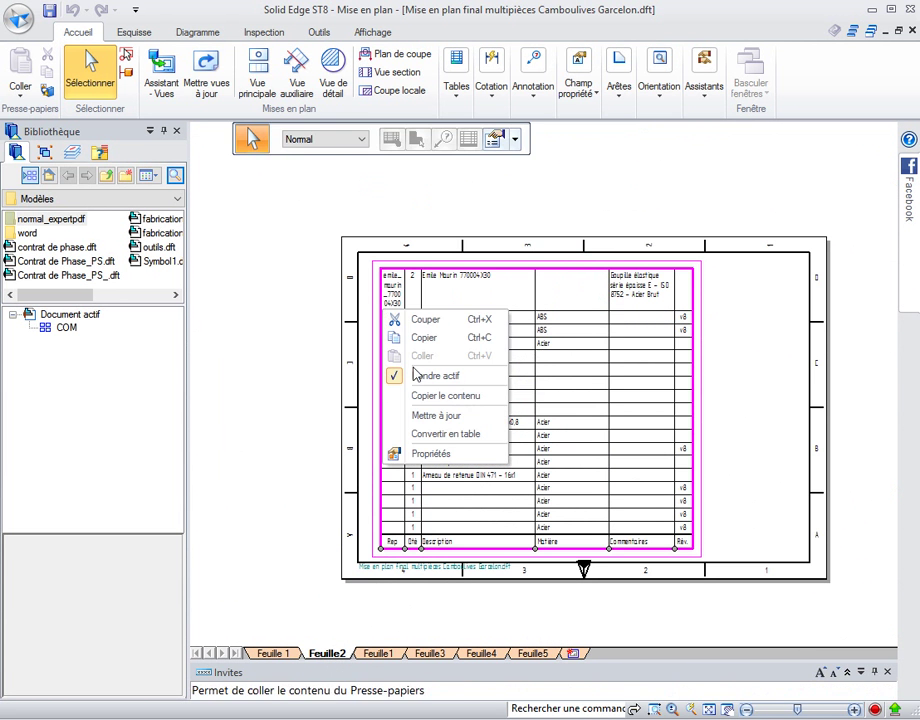
pyautogui.click(431, 453)
pyautogui.click(206, 149)
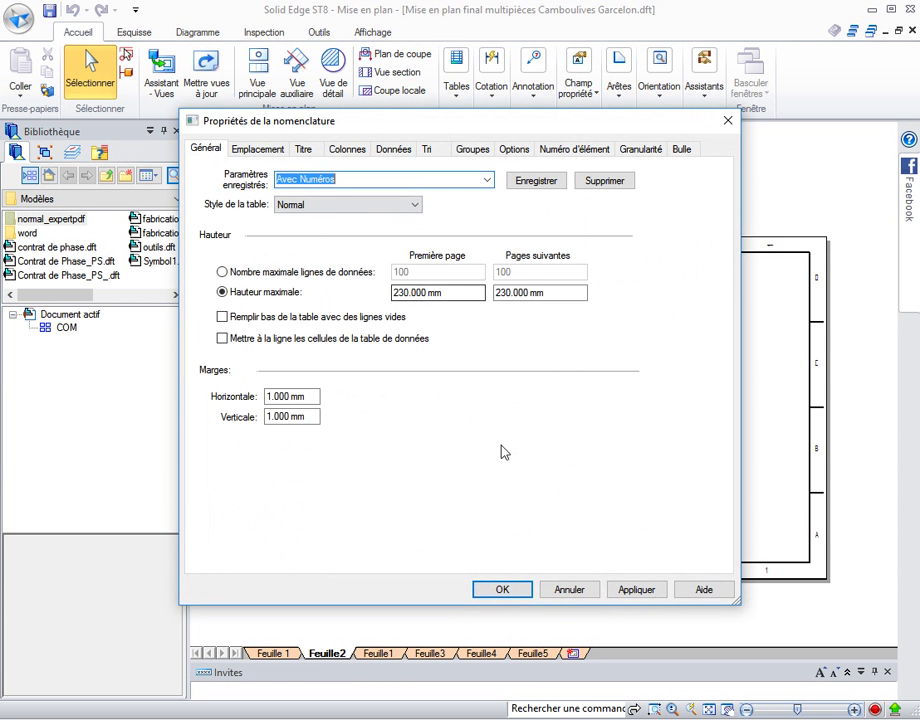
pyautogui.click(569, 590)
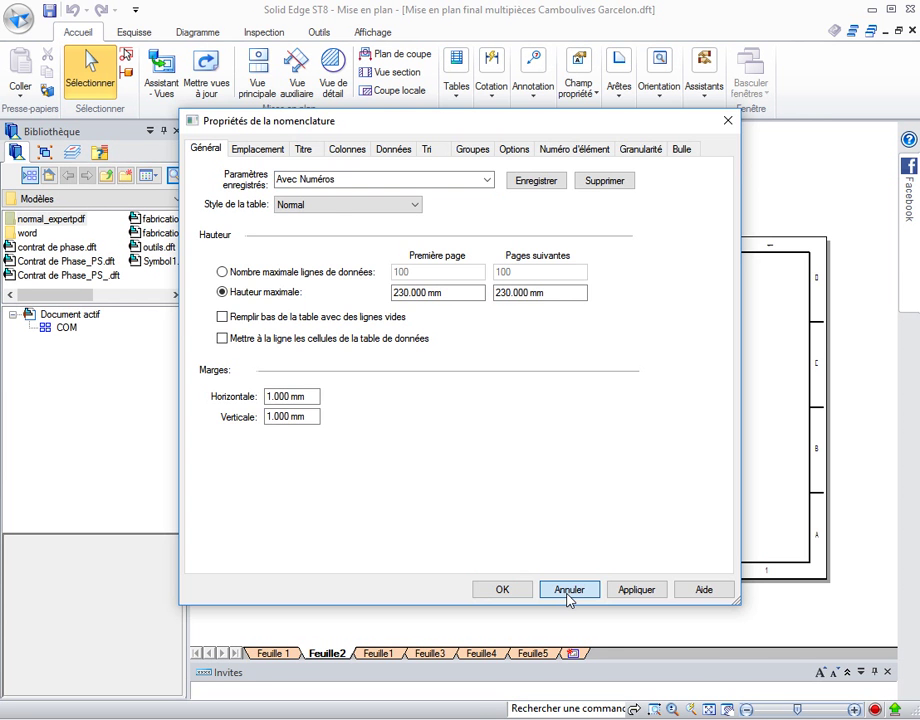
# Step: Open the document property manager, display the files by Nomenclature, and expand Montage final.asm
pyautogui.click(19, 18)
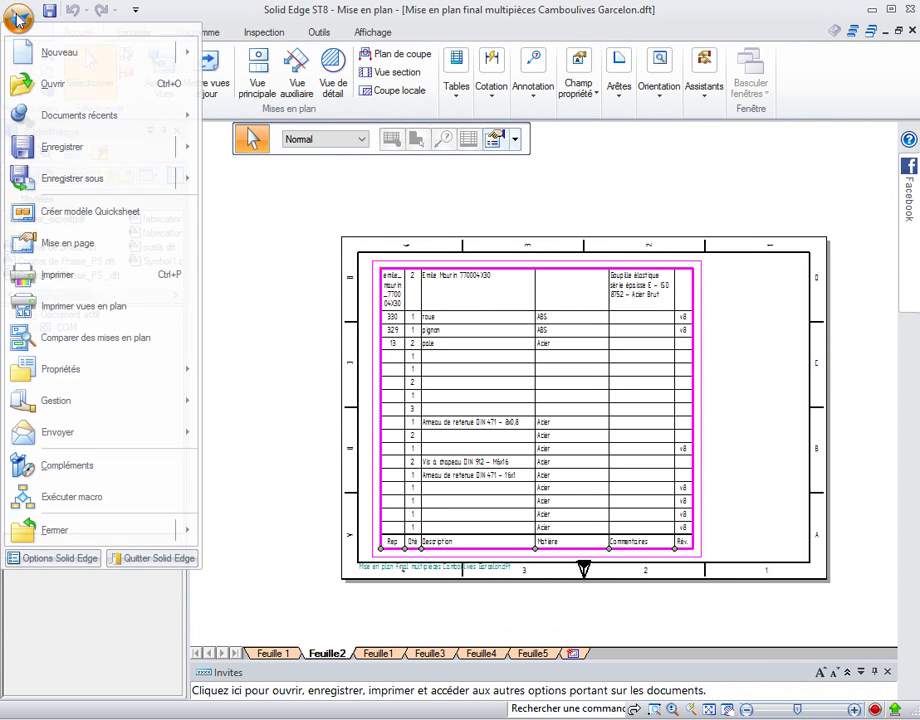
pyautogui.moveTo(100, 374)
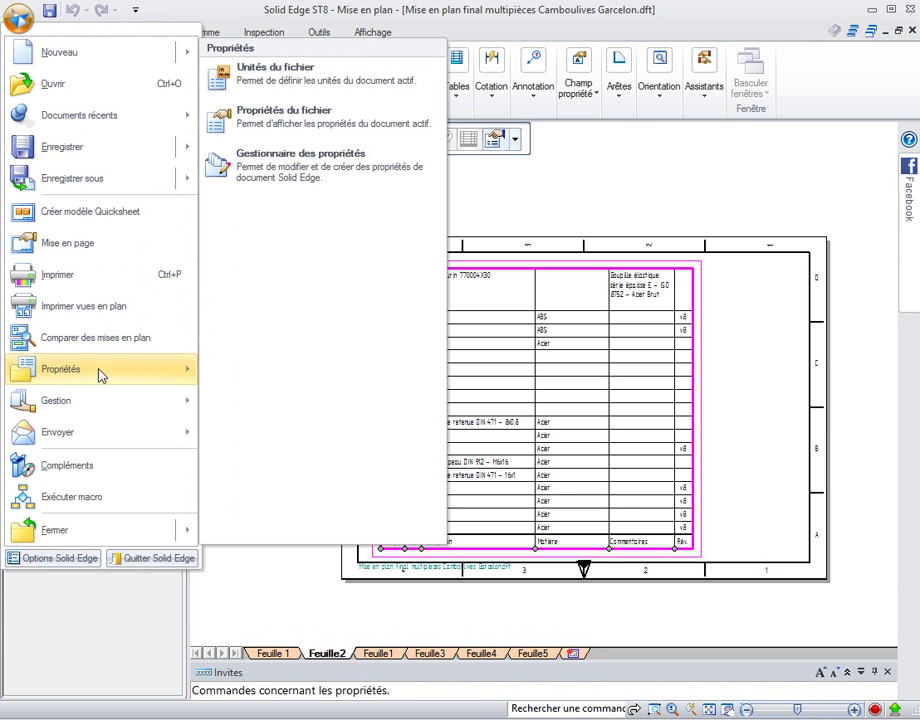
pyautogui.click(285, 170)
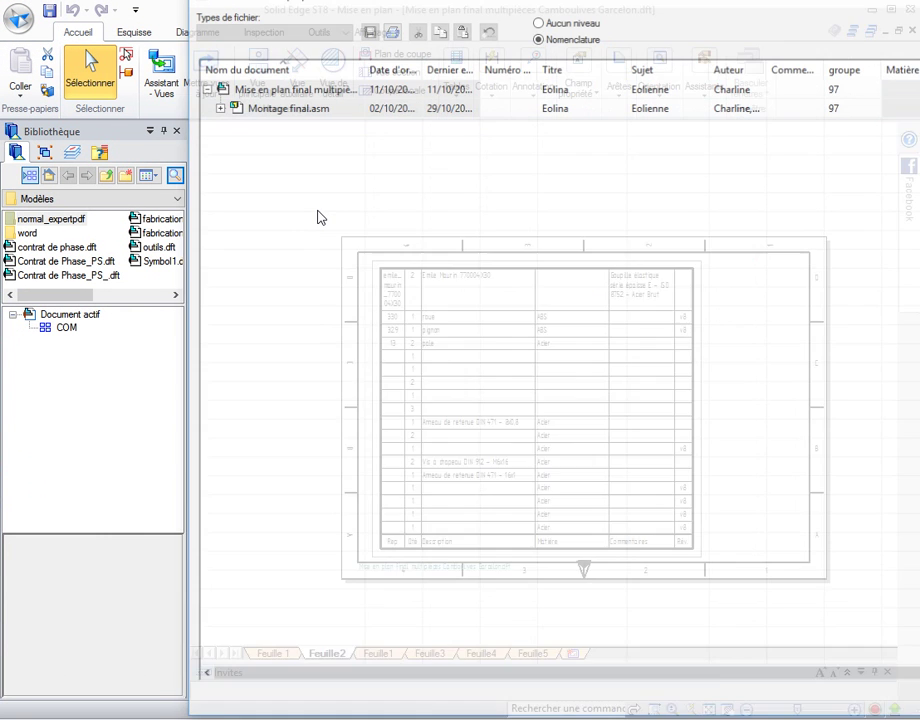
pyautogui.click(536, 21)
pyautogui.click(536, 37)
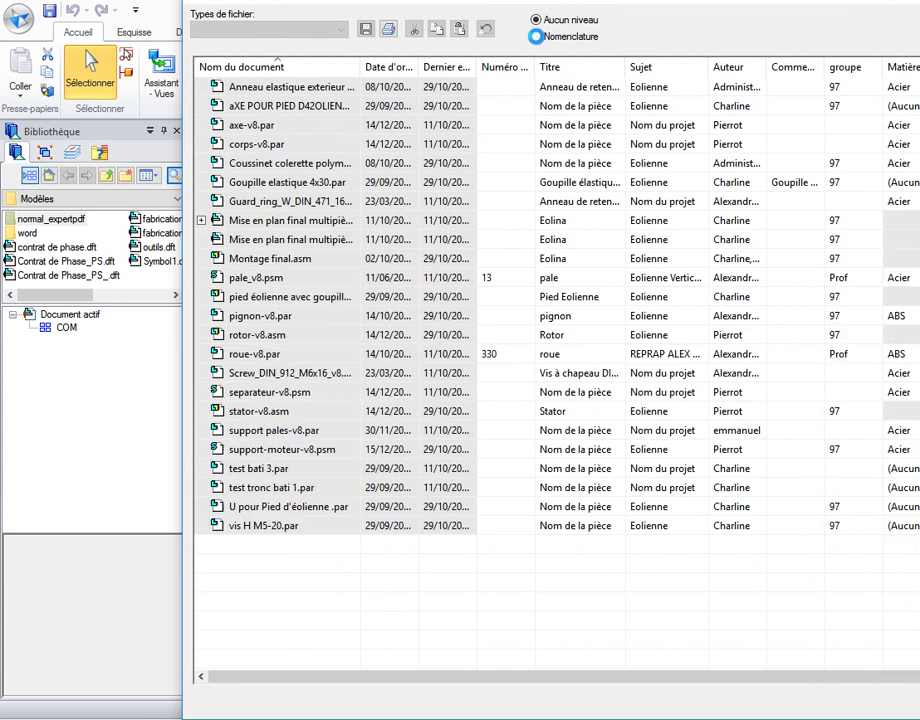
pyautogui.click(214, 107)
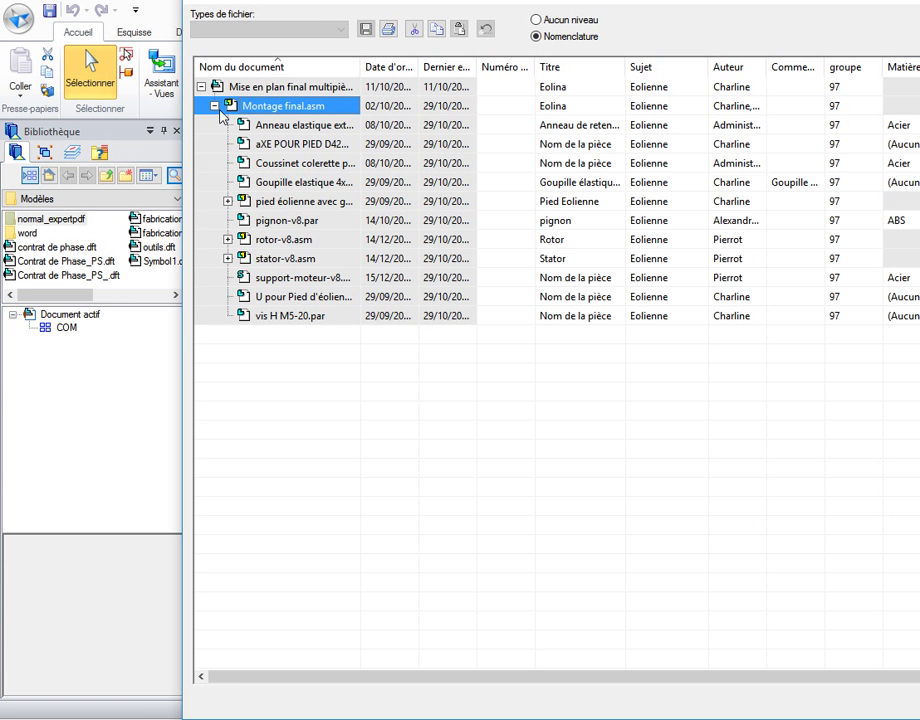
# Step: Set the Numéro property of the Anneau elastique part to 100
pyautogui.click(509, 126)
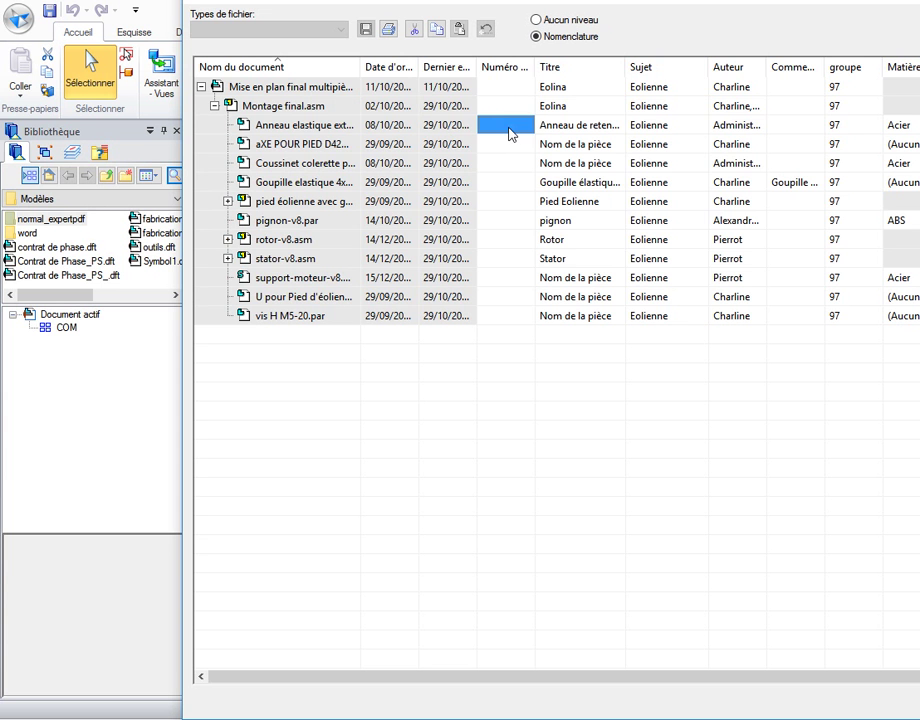
pyautogui.write('100')
pyautogui.press('Return')
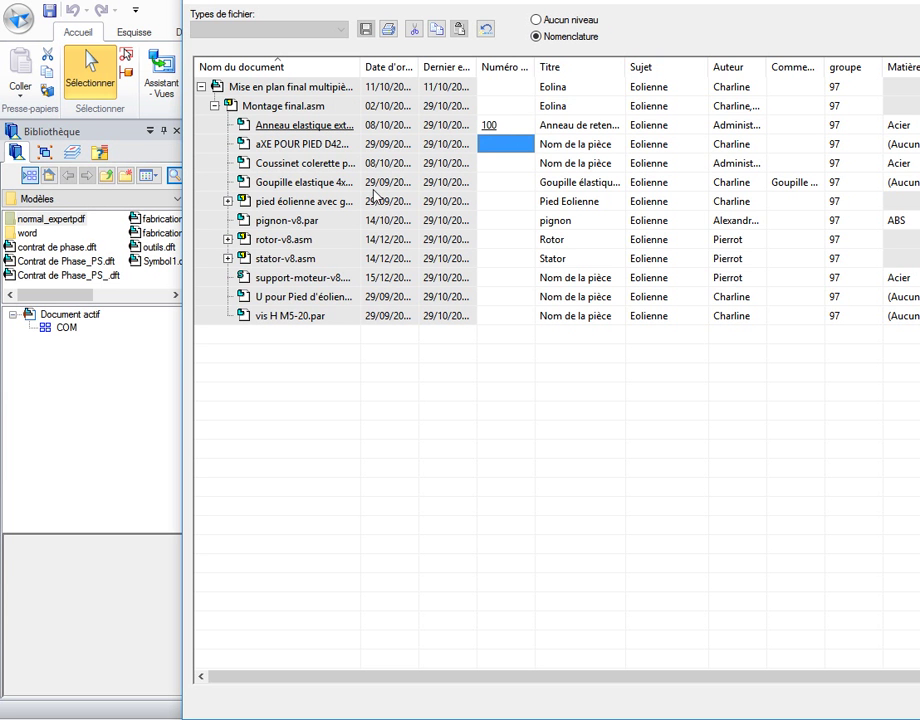
# Step: Expand the pied éolienne, rotor-v8.asm and stator-v8.asm subassemblies to list their parts
pyautogui.click(228, 201)
pyautogui.click(228, 278)
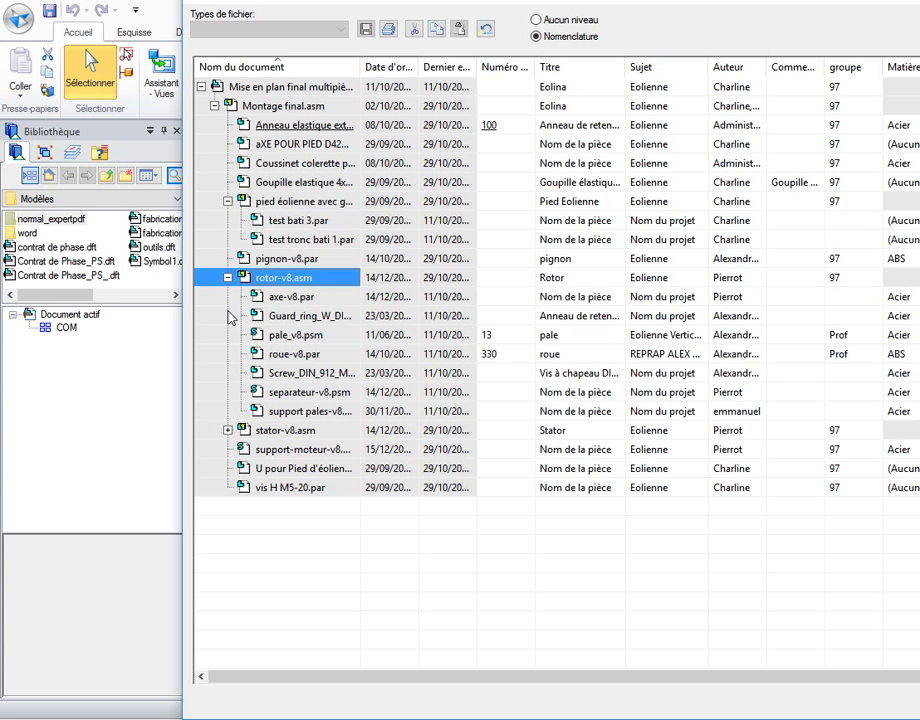
pyautogui.click(228, 430)
# Step: Set the Numéro property to 101 for the aXE POUR PIED part, 102 for Coussinet colerette and 103 for Goupille elastique
pyautogui.click(514, 153)
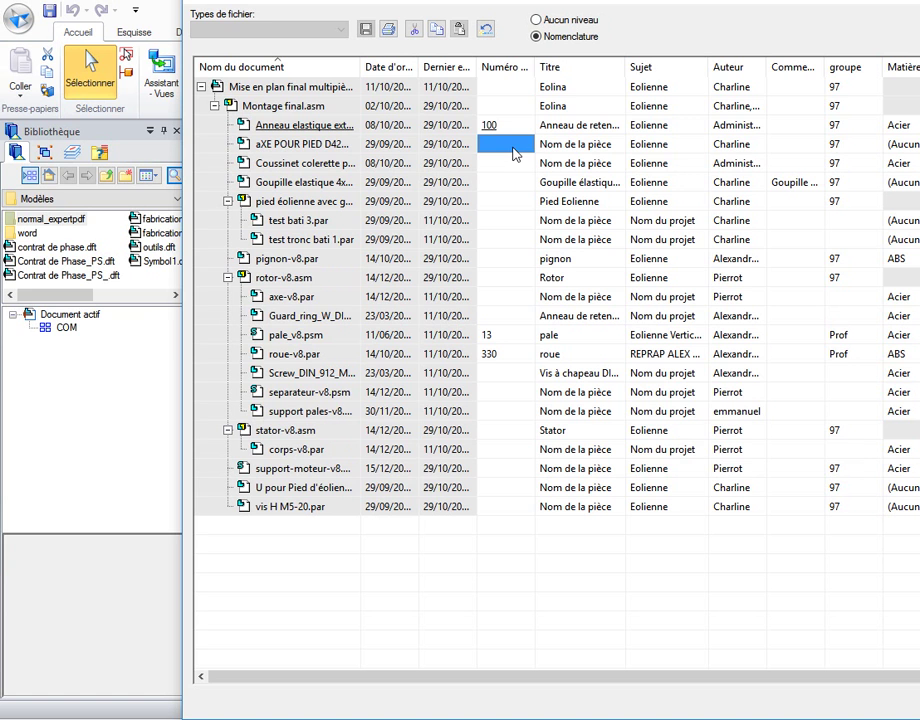
pyautogui.write('101')
pyautogui.press('Return')
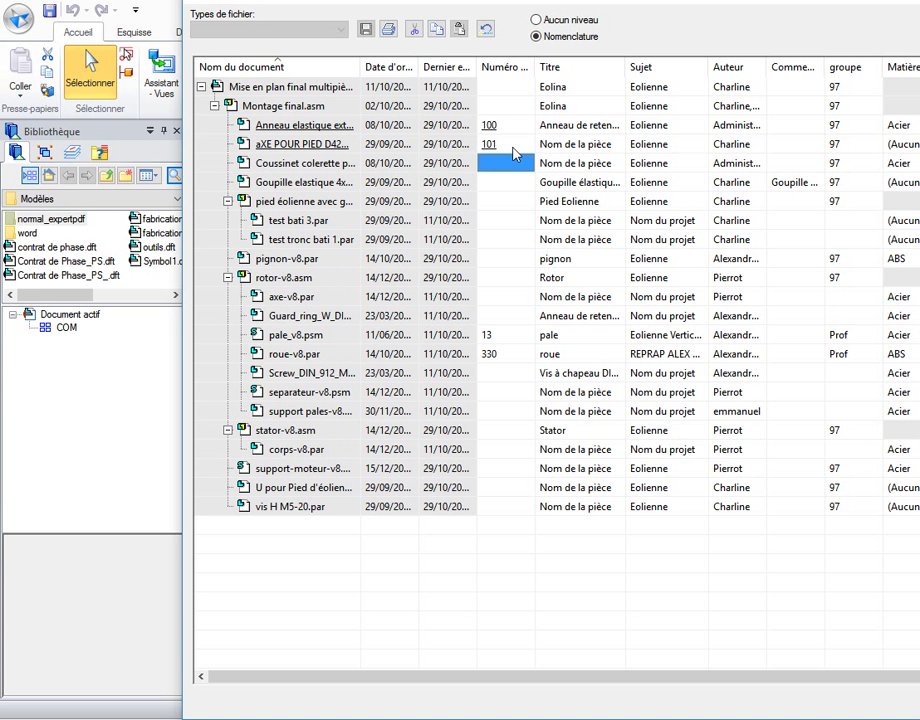
pyautogui.write('102')
pyautogui.press('Return')
pyautogui.write('10')
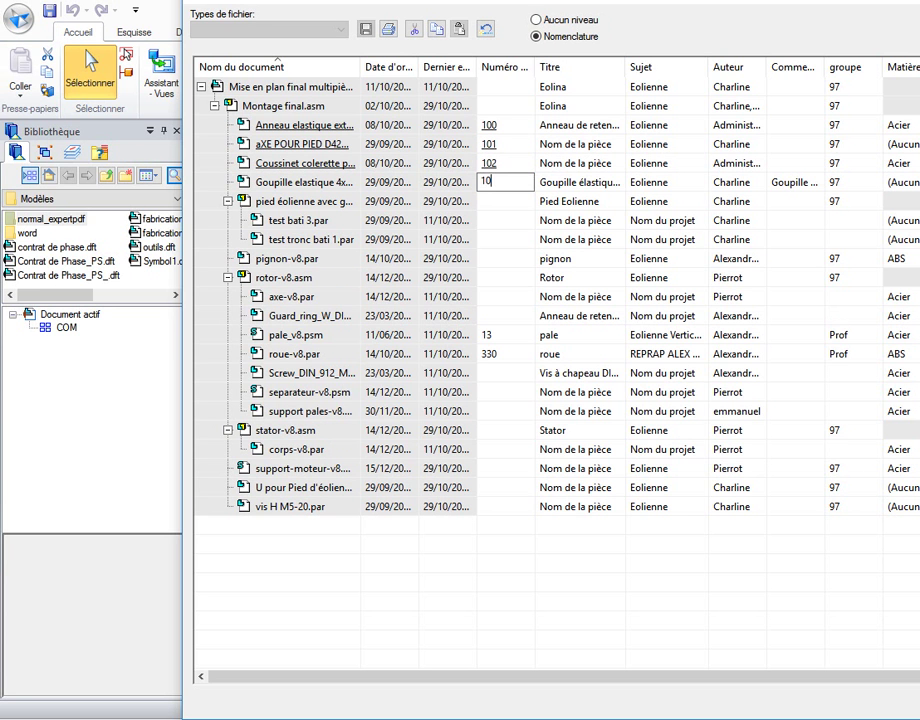
pyautogui.write('3')
pyautogui.press('Return')
# Step: Set the Numéro property to 104 for the pied éolienne subassembly, 105 for test bati 3.par and 106 for test tronc bati 1.par
pyautogui.write('104')
pyautogui.press('Return')
pyautogui.write('1')
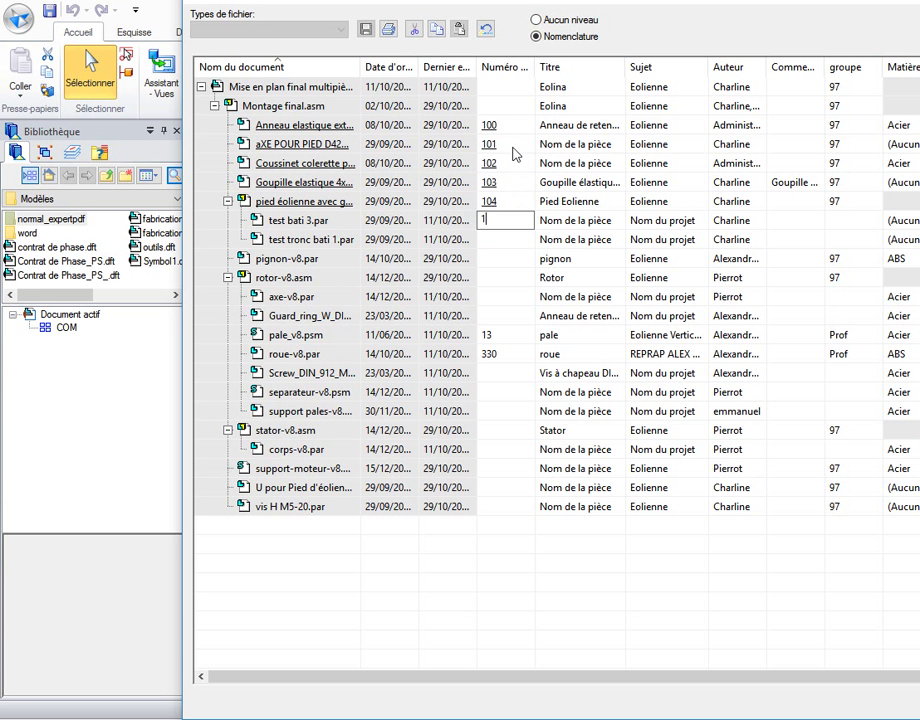
pyautogui.write('05')
pyautogui.press('Return')
pyautogui.write('10')
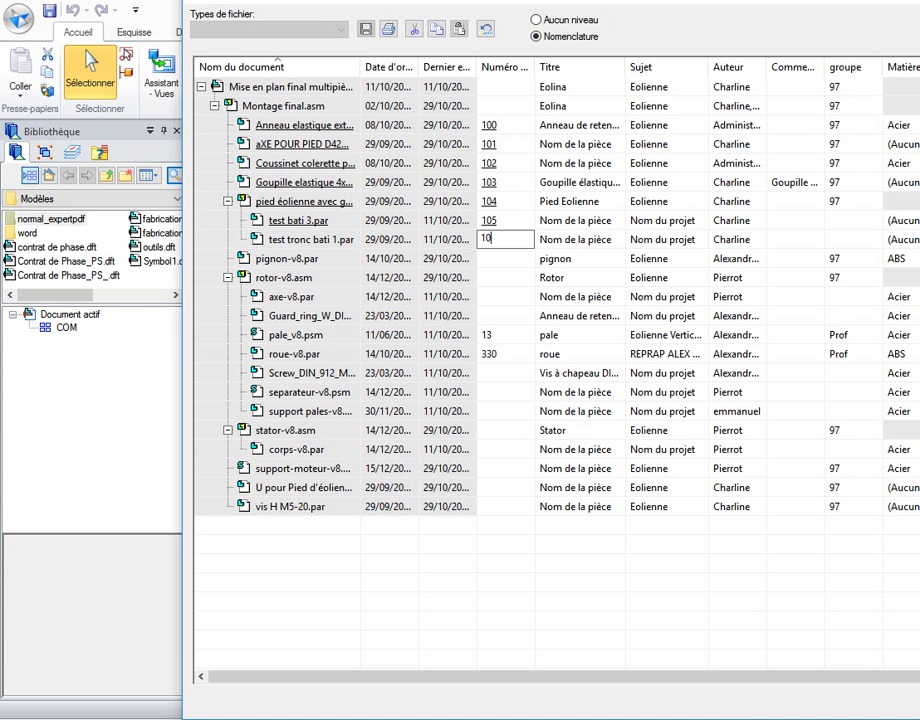
pyautogui.write('6')
pyautogui.press('Return')
# Step: Set the Numéro property of pignon-v8.par to 107
pyautogui.write('10')
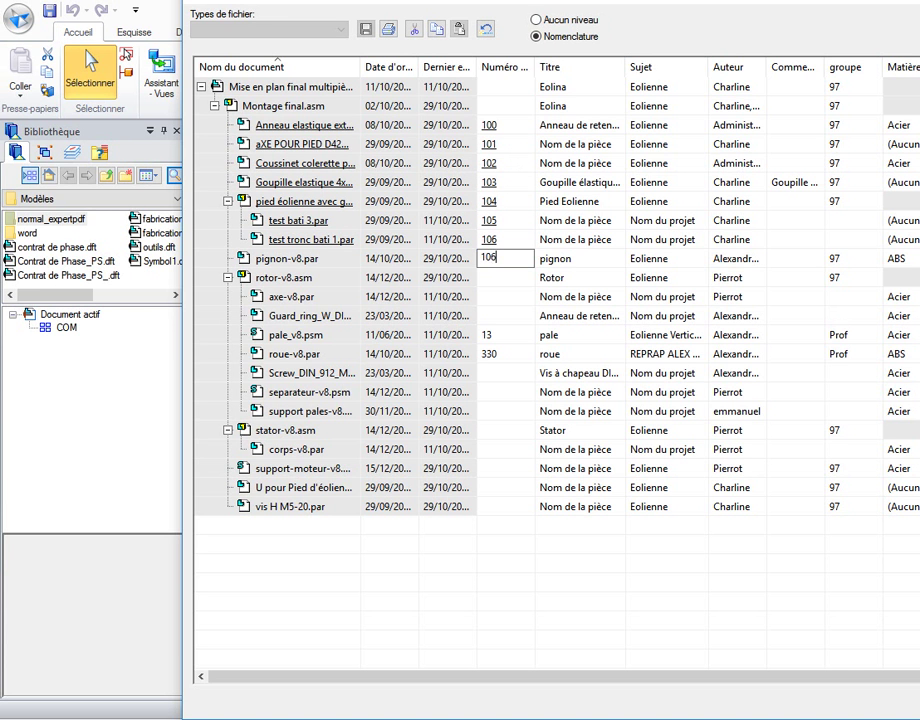
pyautogui.press('Return')
pyautogui.press('Up')
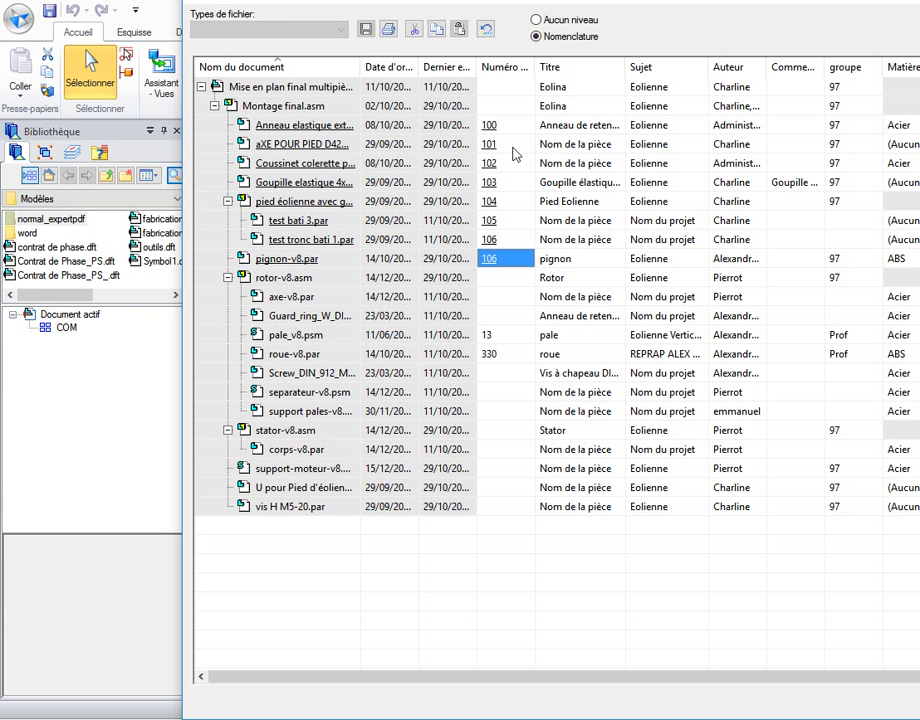
pyautogui.write('107')
pyautogui.press('Return')
# Step: Set the Numéro property to 108 for rotor-v8.asm, 109 for axe-v8.par and 110 for the Guard_ring part
pyautogui.write('1')
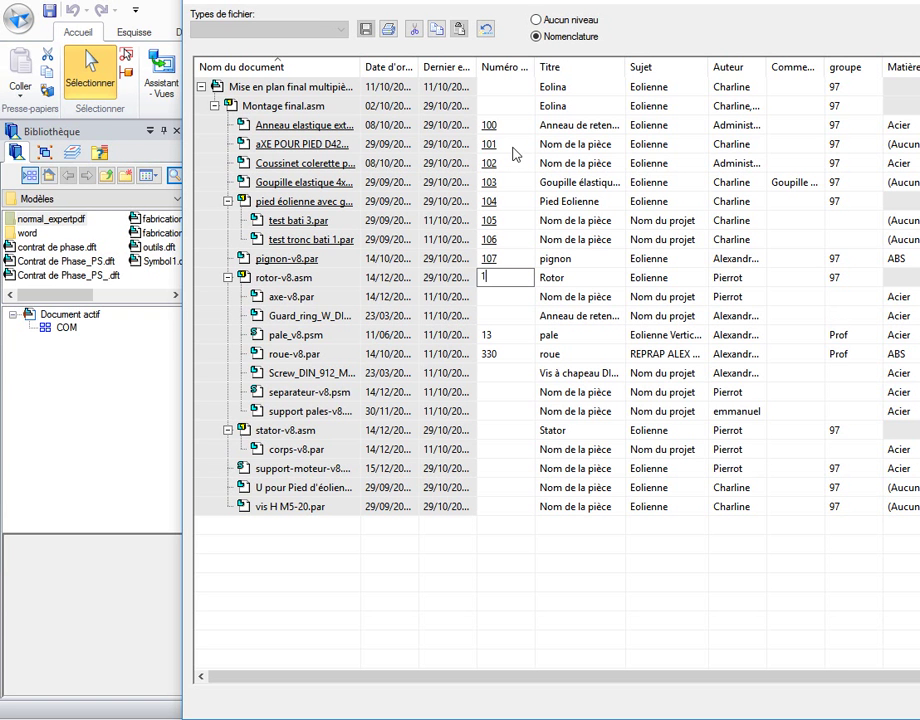
pyautogui.write('08')
pyautogui.press('Return')
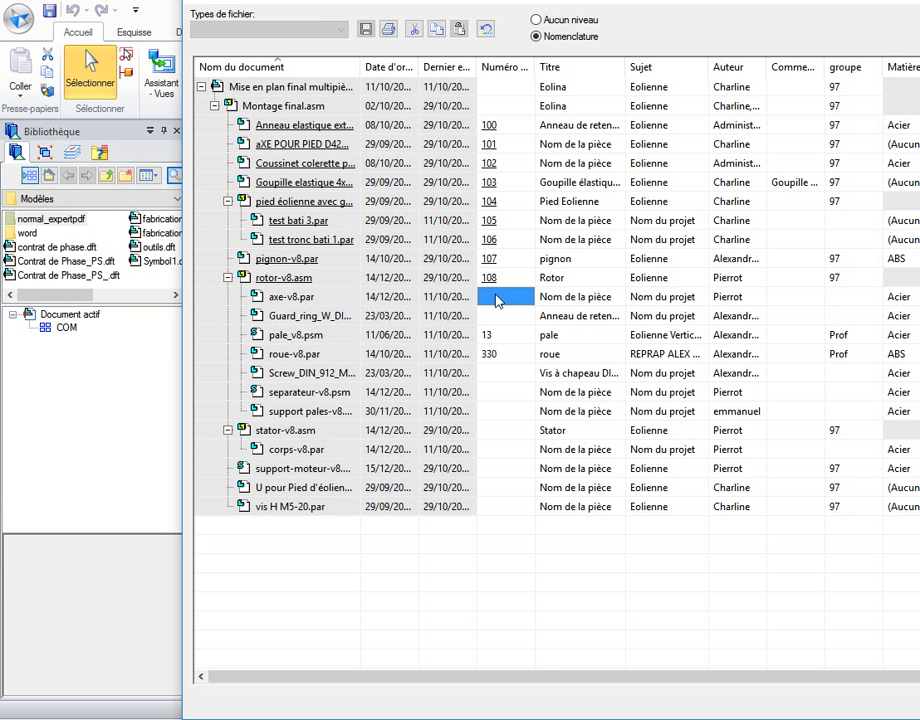
pyautogui.write('109')
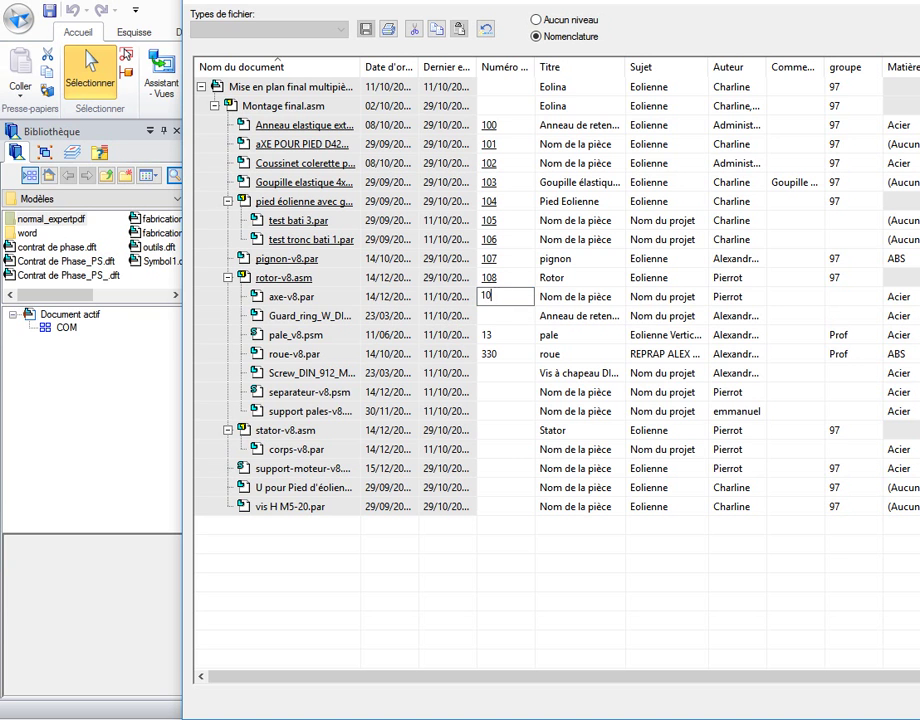
pyautogui.press('Return')
pyautogui.write('110')
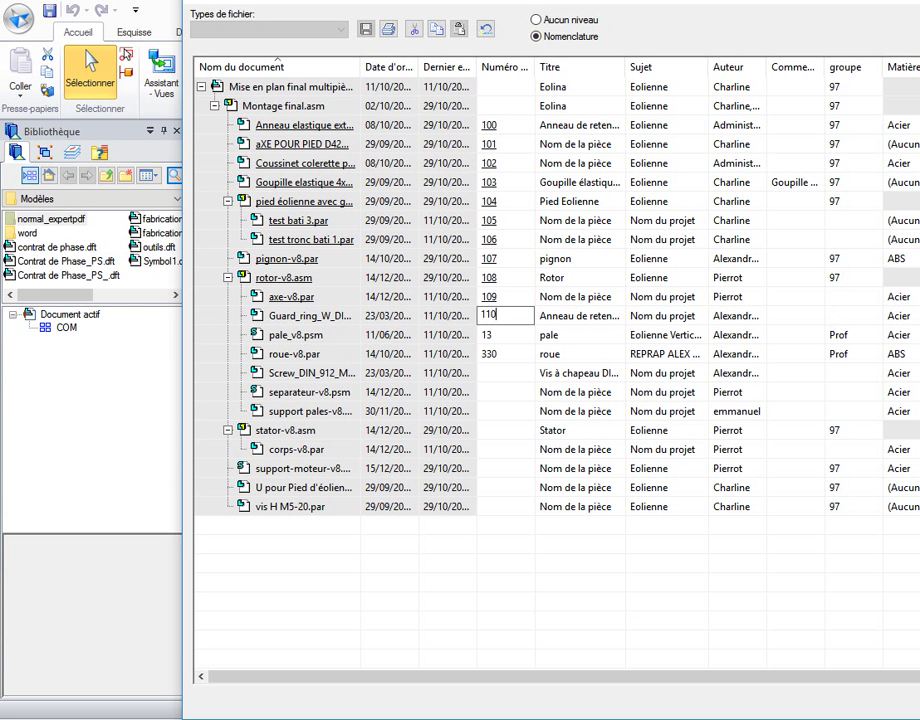
pyautogui.press('Return')
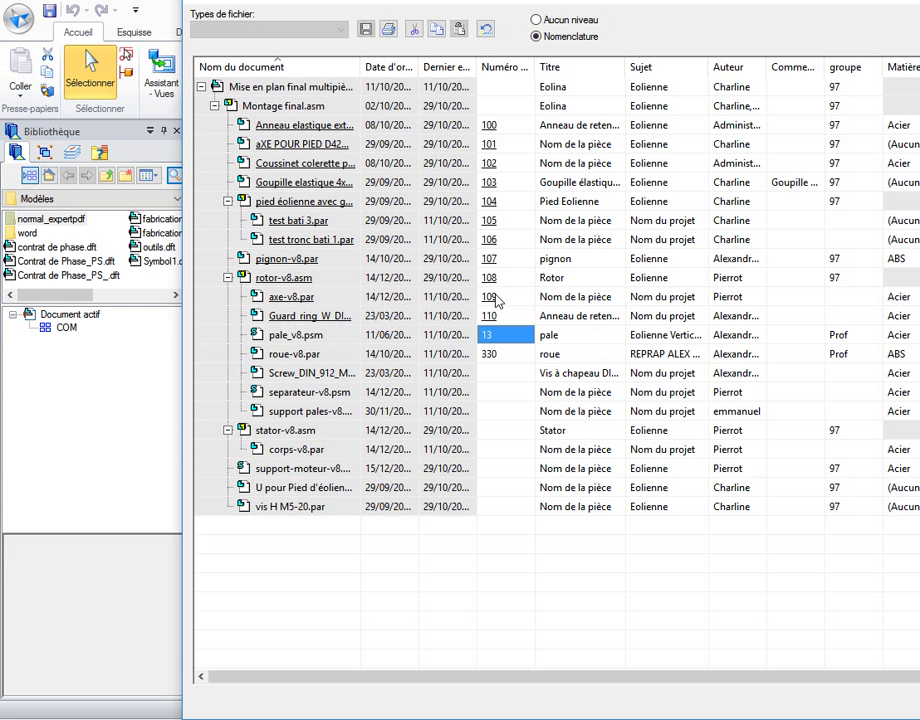
# Step: Set the Numéro property of pale_v8.psm to 120
pyautogui.write('120')
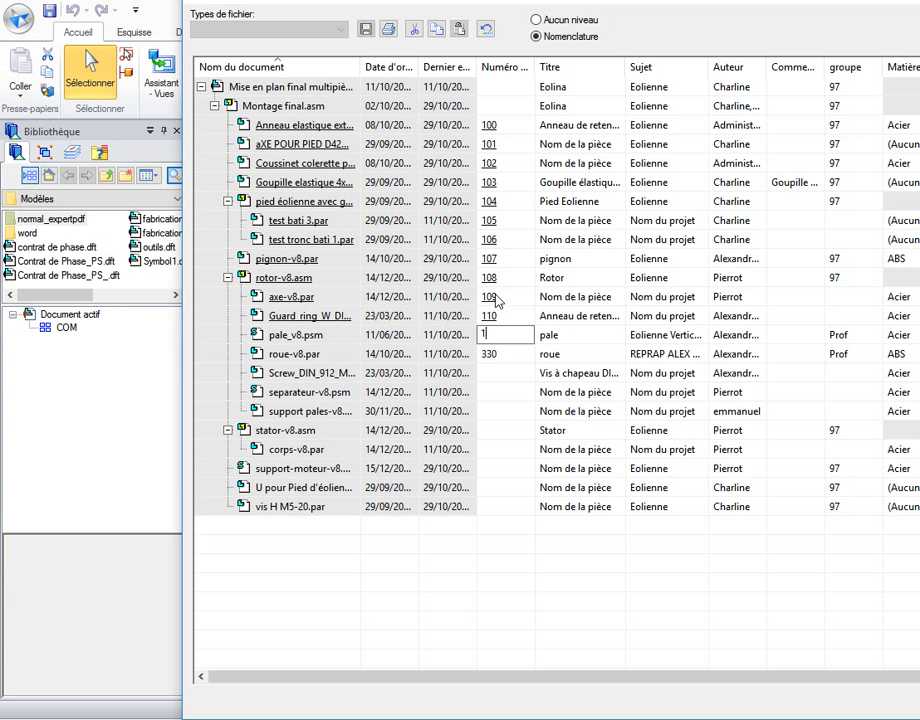
pyautogui.press('Return')
pyautogui.press('Return')
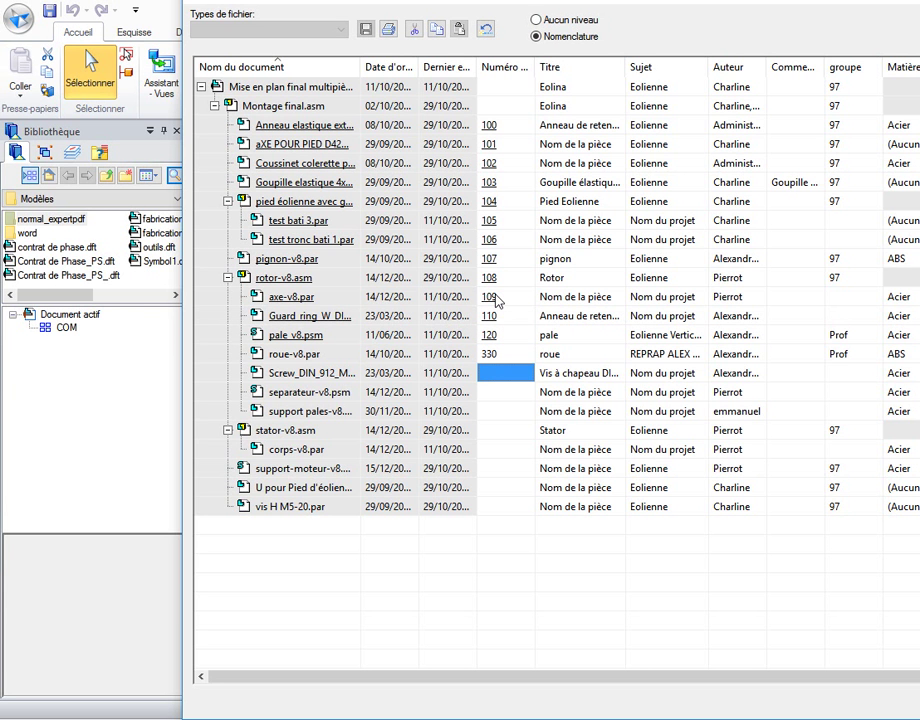
# Step: Set the Numéro property to 200 for the Screw_DIN_912 part, 201 for separateur-v8.psm and 202 for support pales-v8.par
pyautogui.write('200')
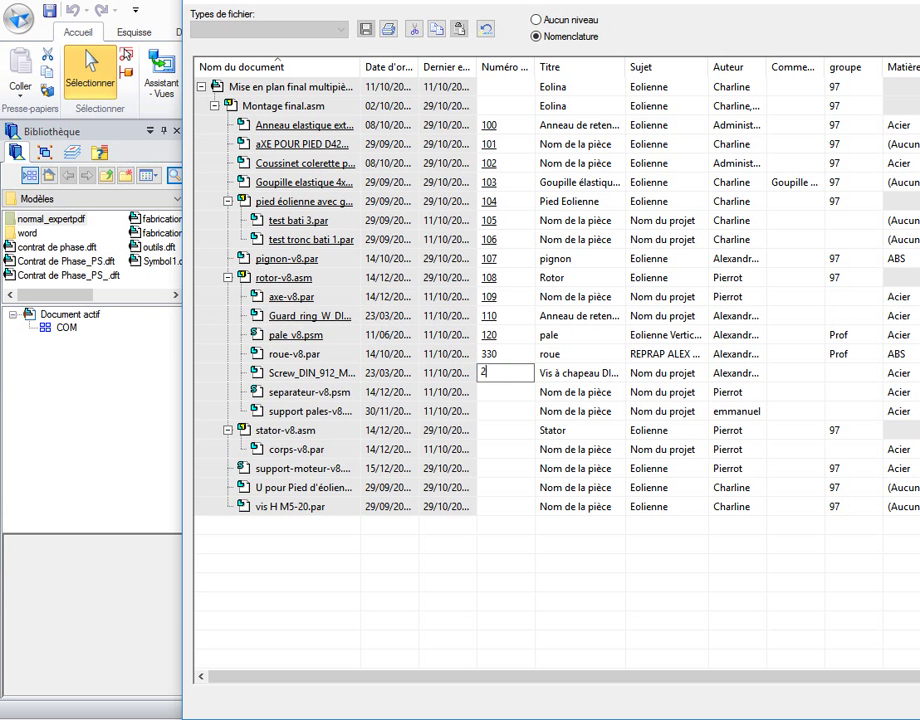
pyautogui.press('Return')
pyautogui.write('201')
pyautogui.press('Return')
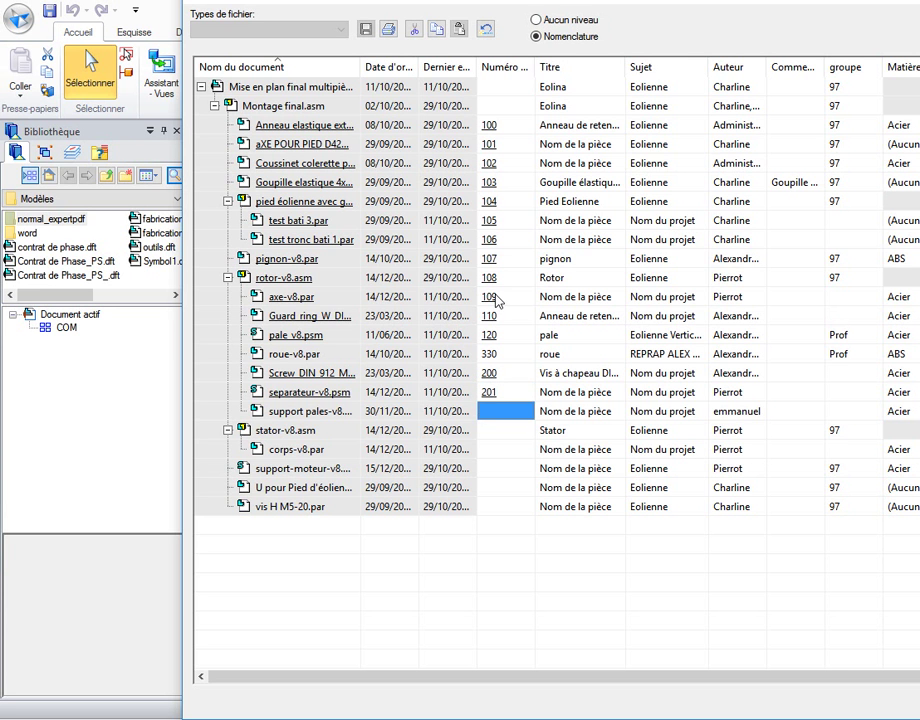
pyautogui.write('202')
pyautogui.press('Return')
# Step: Set the Numéro property to 203 for stator-v8.asm and 204 for its corps-v8.par part
pyautogui.write('20')
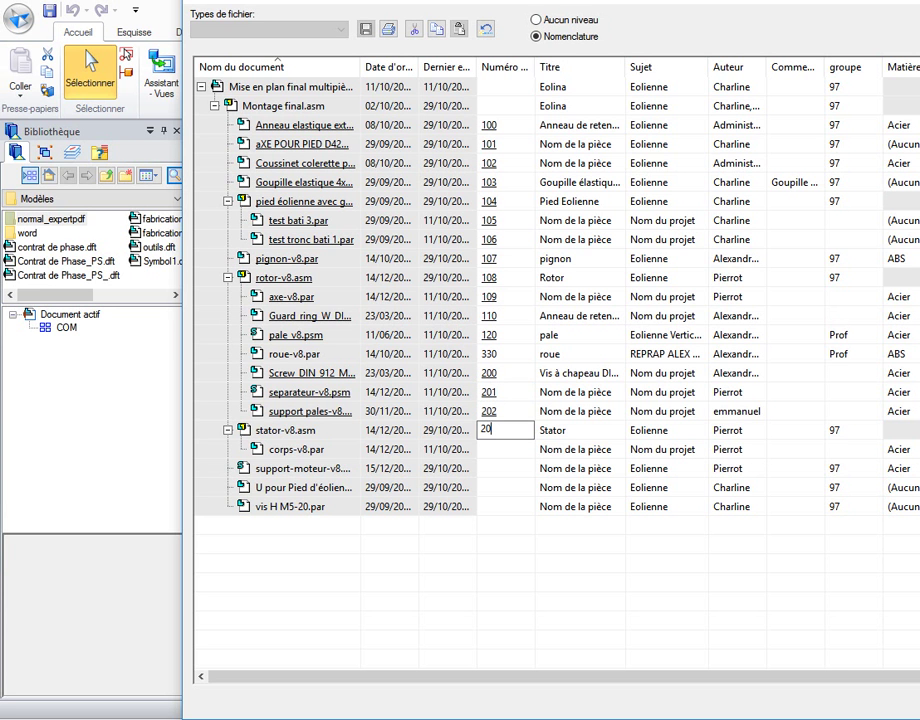
pyautogui.write('3')
pyautogui.press('Return')
pyautogui.write('20')
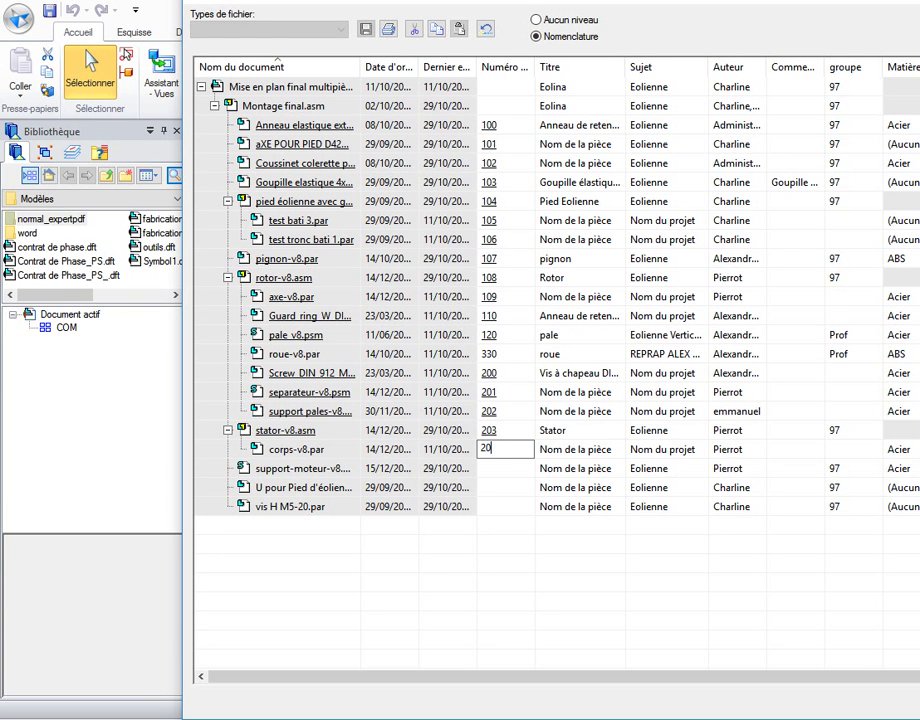
pyautogui.write('4')
pyautogui.press('Return')
# Step: Set the Numéro property to 205 for support-moteur-v8.psm, 206 for the U pour Pied d'éolienne part and 207 for vis H M5-20.par
pyautogui.write('205')
pyautogui.press('Return')
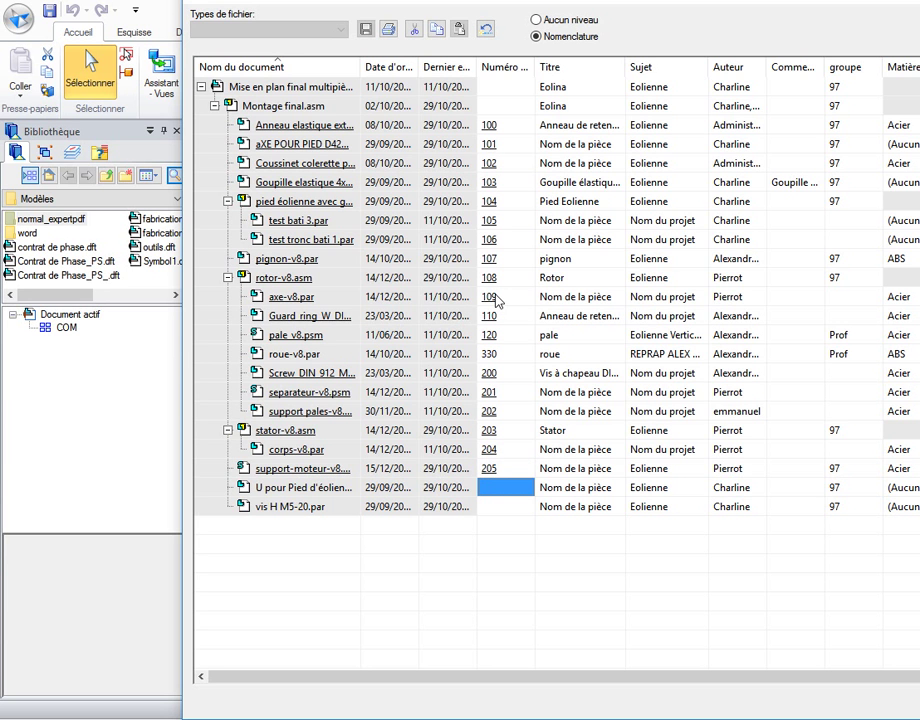
pyautogui.write('206')
pyautogui.press('Return')
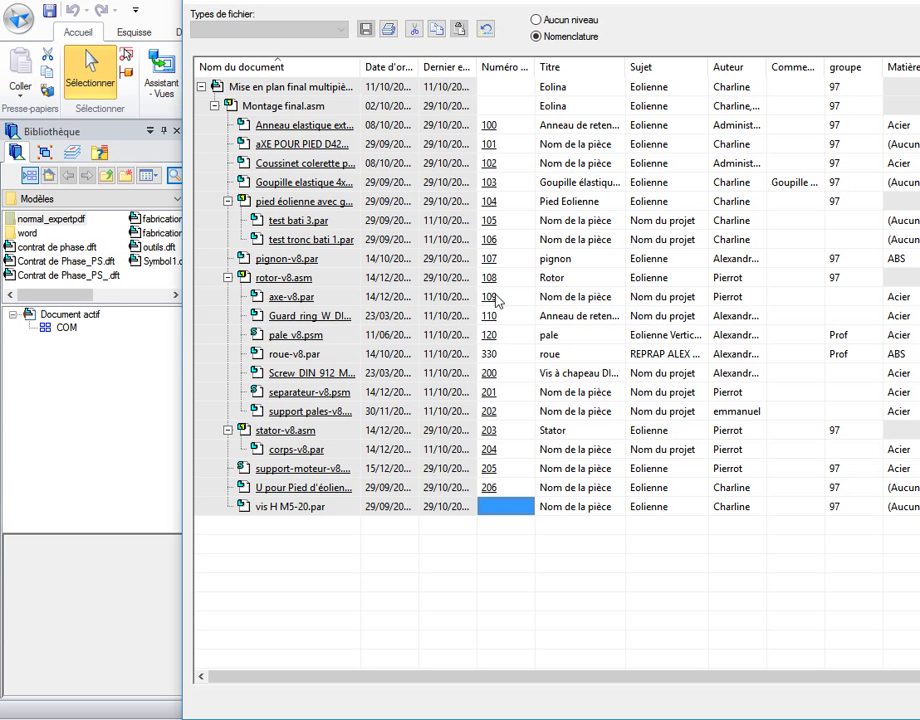
pyautogui.write('207')
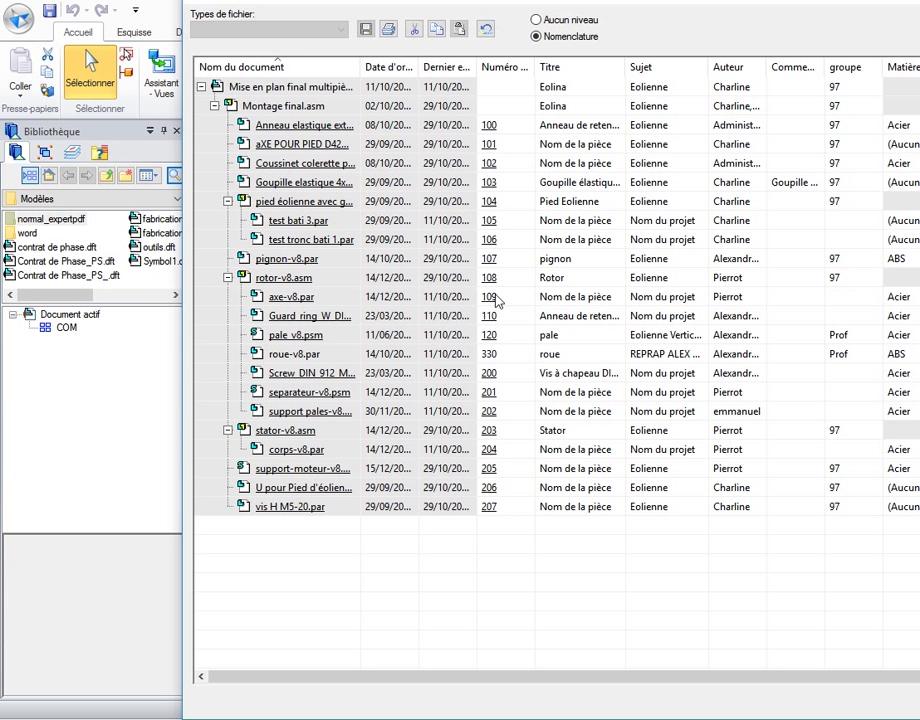
# Step: Change the Titre property of the aXE POUR PIED part to "axe"
pyautogui.click(585, 146)
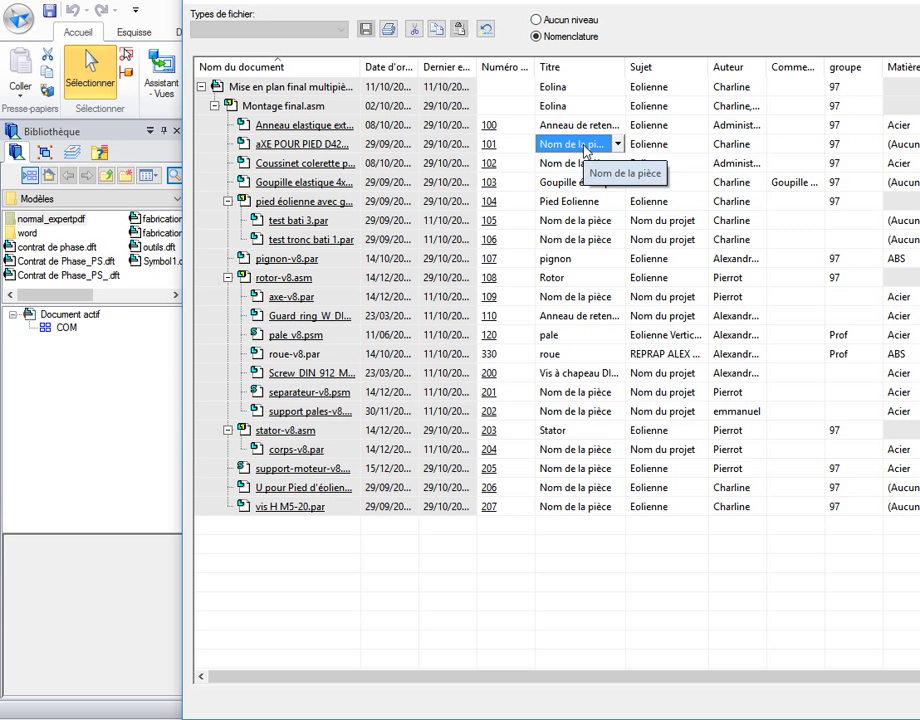
pyautogui.write('axe')
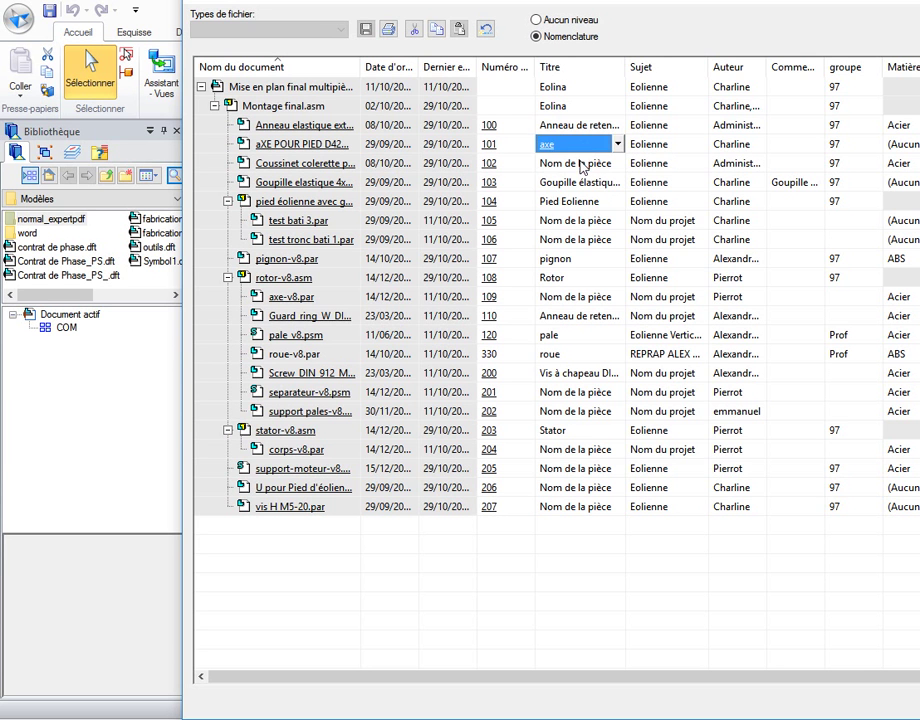
# Step: Change the Titre property of the Coussinet colerette part to "coussinet"
pyautogui.click(582, 163)
pyautogui.write('cou')
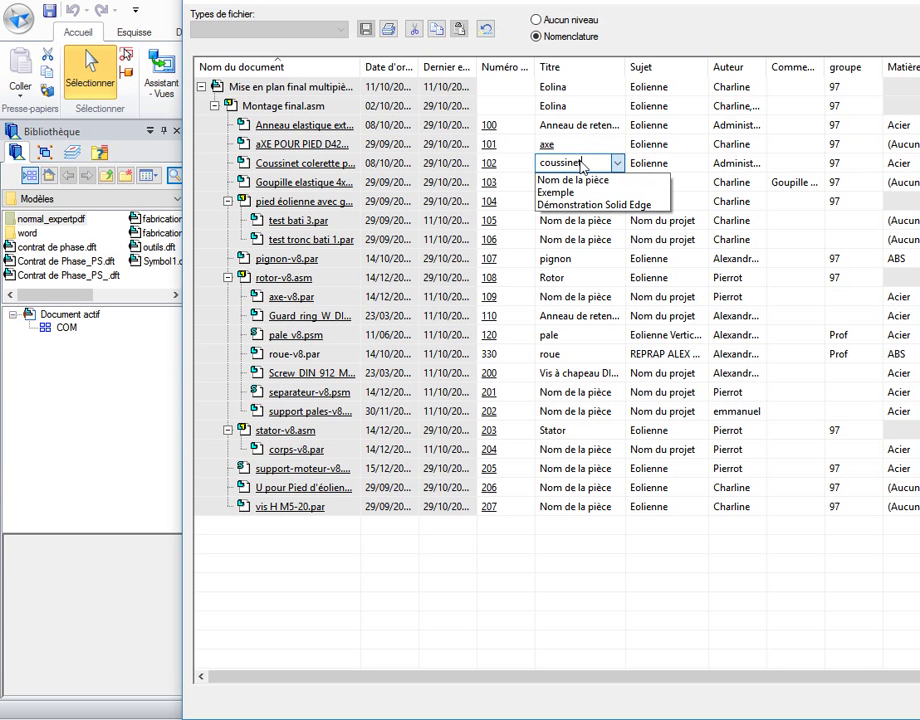
pyautogui.write('ssinet')
pyautogui.press('Return')
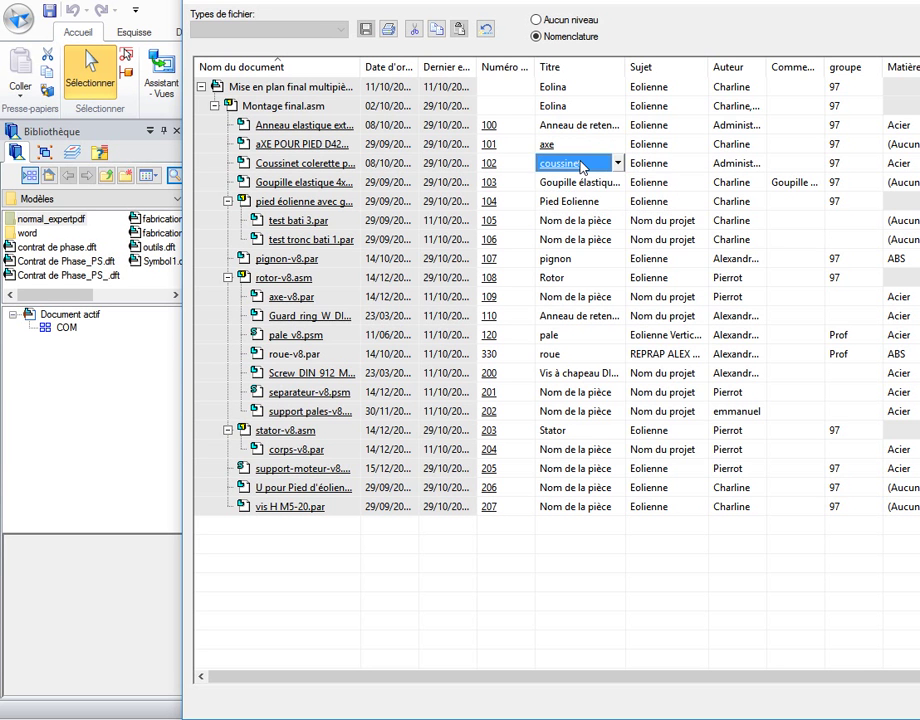
# Step: Set the Titre property to "test tronc" for test tronc bati 1.par and "test bati" for test bati 3.par
pyautogui.click(590, 243)
pyautogui.write('tes')
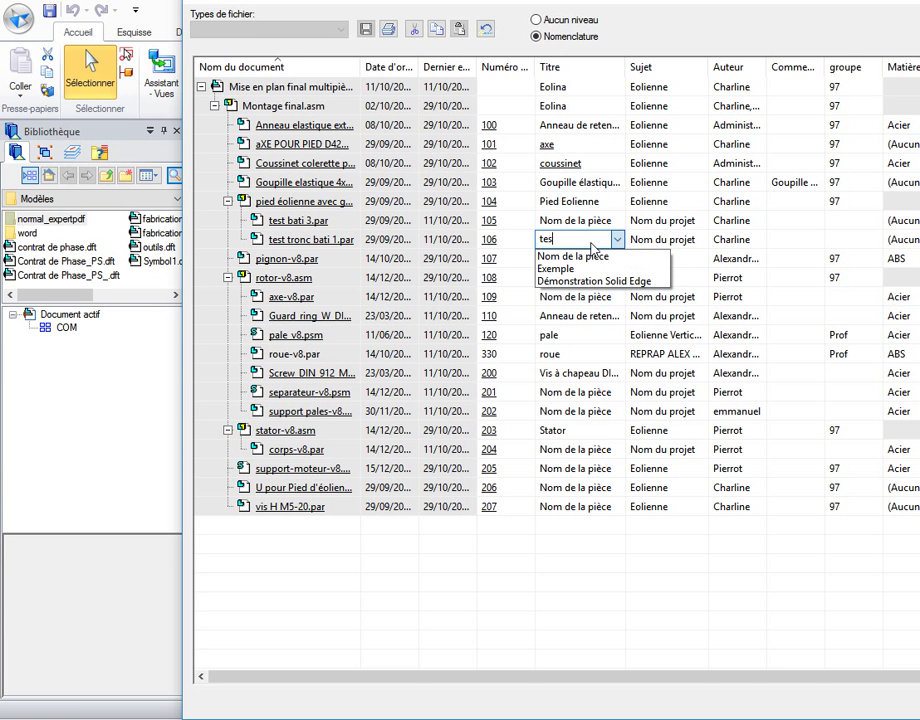
pyautogui.write('t tronc')
pyautogui.press('Return')
pyautogui.press('Up')
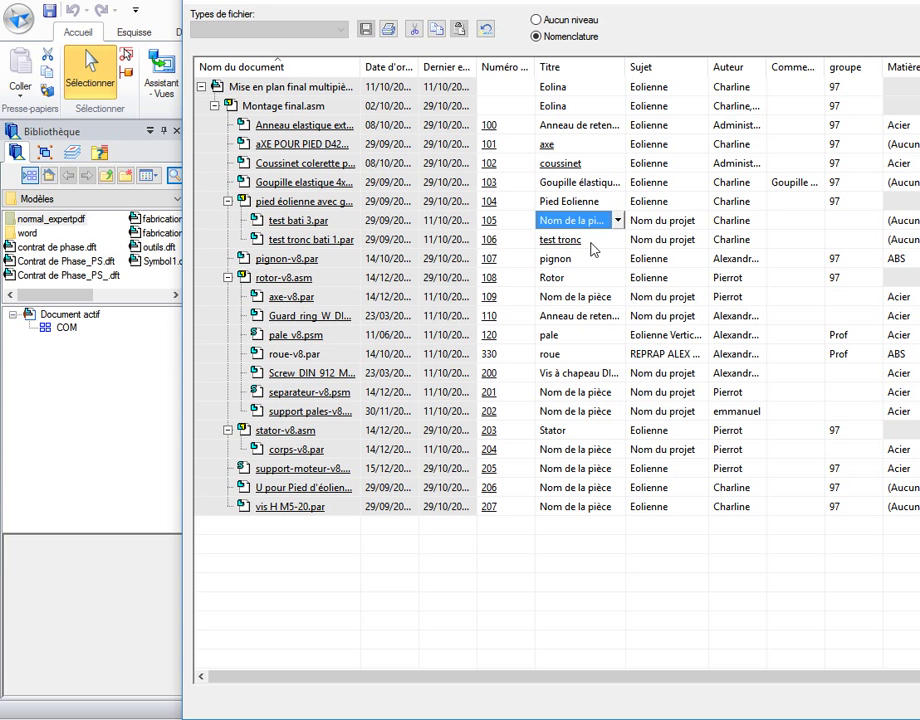
pyautogui.write('test ba')
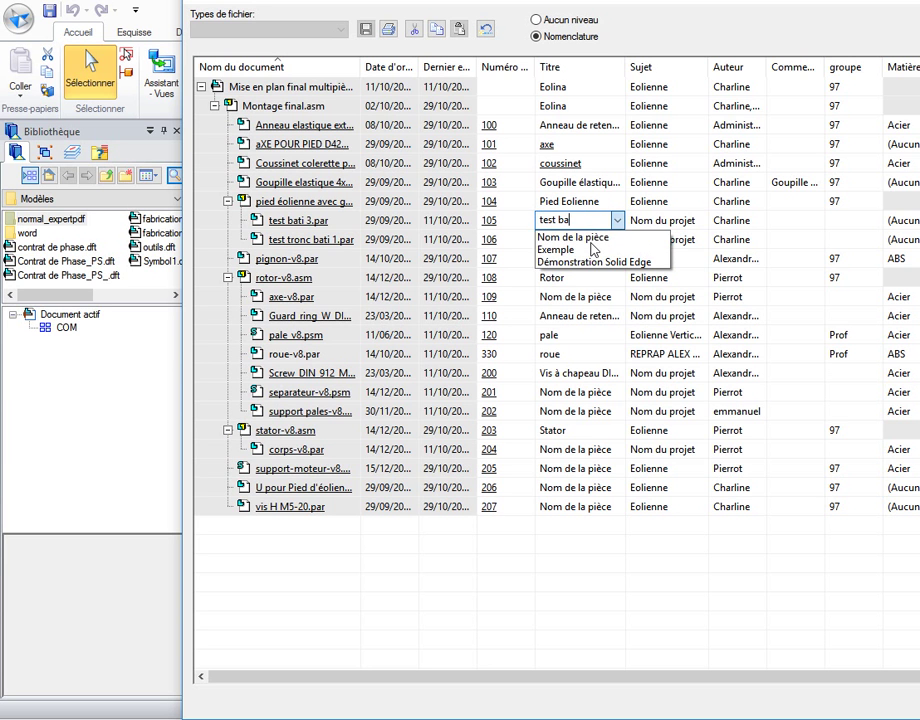
pyautogui.press('Return')
# Step: Change the Titre property of the rotor's axe-v8.par part to "axe"
pyautogui.press('Down')
pyautogui.press('Down')
pyautogui.press('Down')
pyautogui.press('Down')
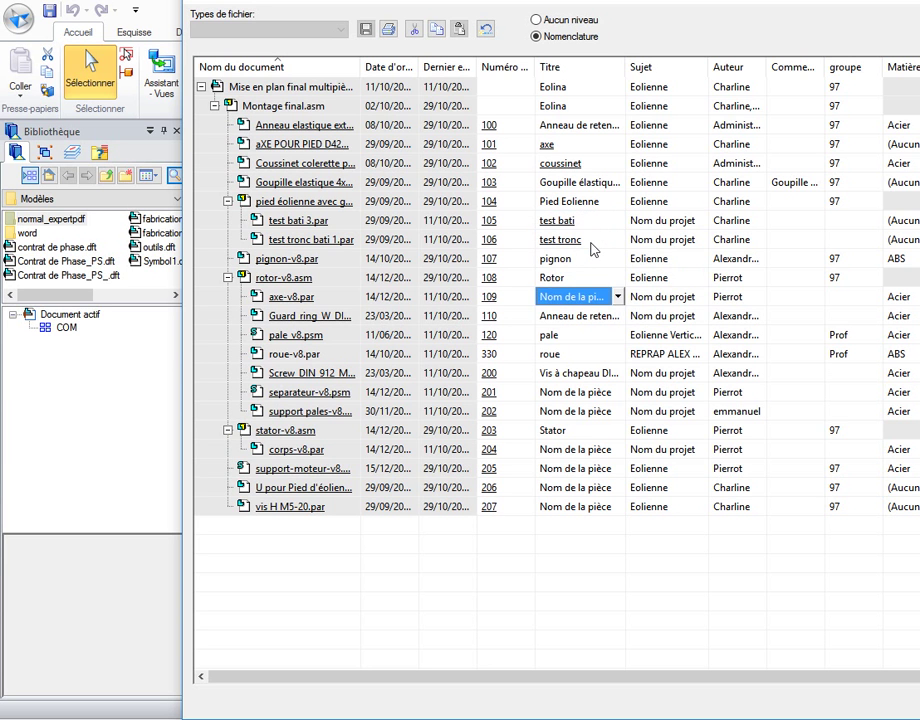
pyautogui.write('axe')
pyautogui.press('Return')
# Step: Change the Titre property of the stator's corps-v8.par part to "corps"
pyautogui.press('Down')
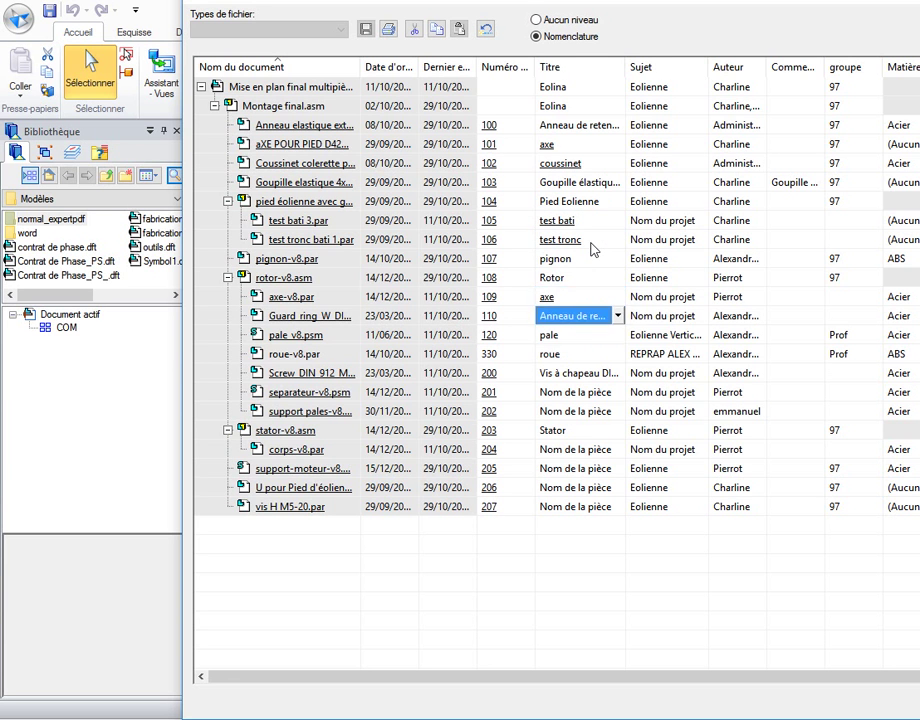
pyautogui.press('Down')
pyautogui.press('Down')
pyautogui.press('Down')
pyautogui.press('Down')
pyautogui.press('Down')
pyautogui.press('Down')
pyautogui.press('Down')
pyautogui.press('Down')
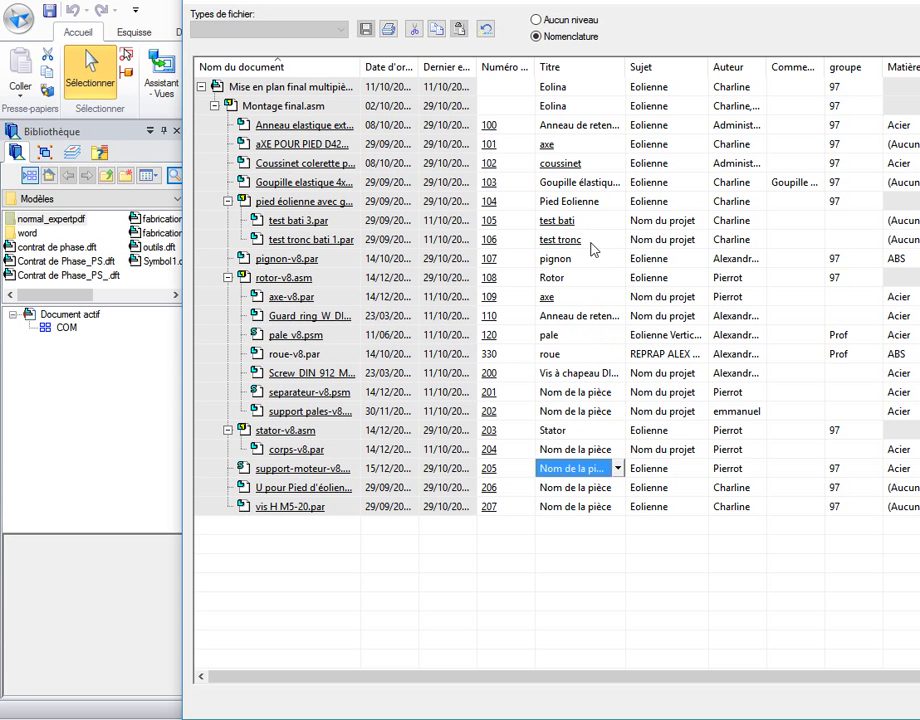
pyautogui.press('Up')
pyautogui.hotkey('alt', 'Down')
pyautogui.write('corps')
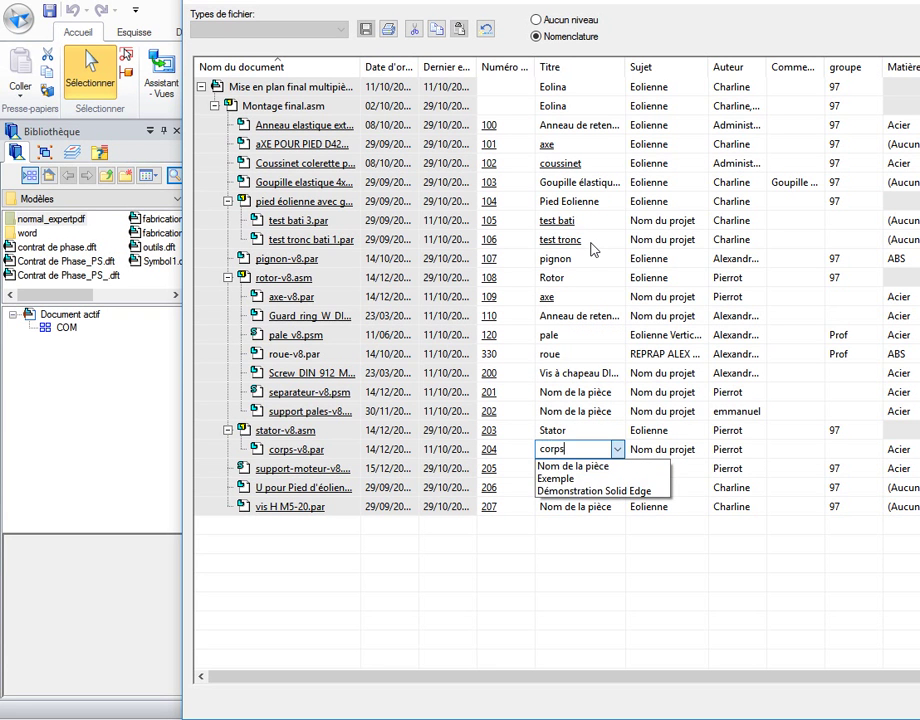
pyautogui.press('Return')
# Step: Change the Titre property of the support-moteur-v8 part to "support"
pyautogui.press('Down')
pyautogui.hotkey('alt', 'Down')
pyautogui.write('sup')
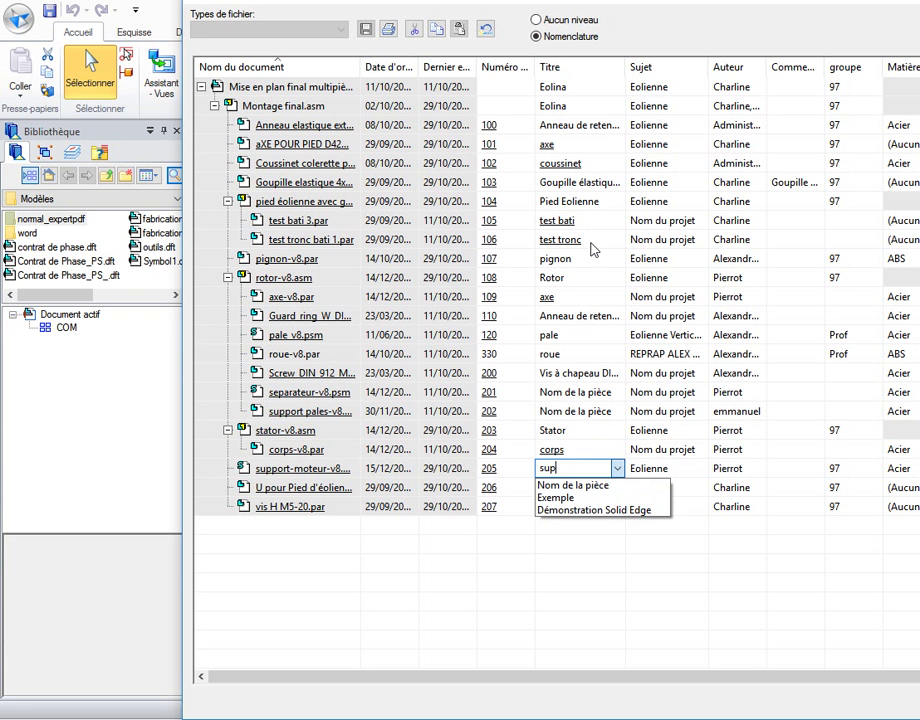
pyautogui.write('port')
pyautogui.press('Return')
# Step: Set the Titre property to "U" for the U pour Pied d'éolienne part and "vis" for vis H M5-20.par
pyautogui.press('Down')
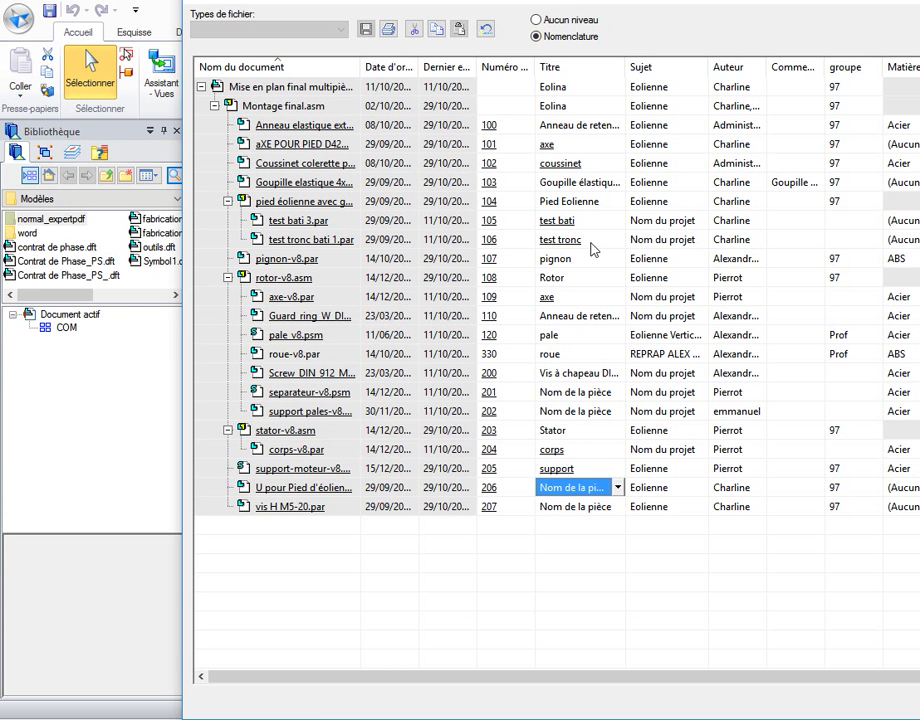
pyautogui.write('U')
pyautogui.press('Return')
pyautogui.press('Down')
pyautogui.hotkey('alt', 'Down')
pyautogui.write('vis')
pyautogui.press('Return')
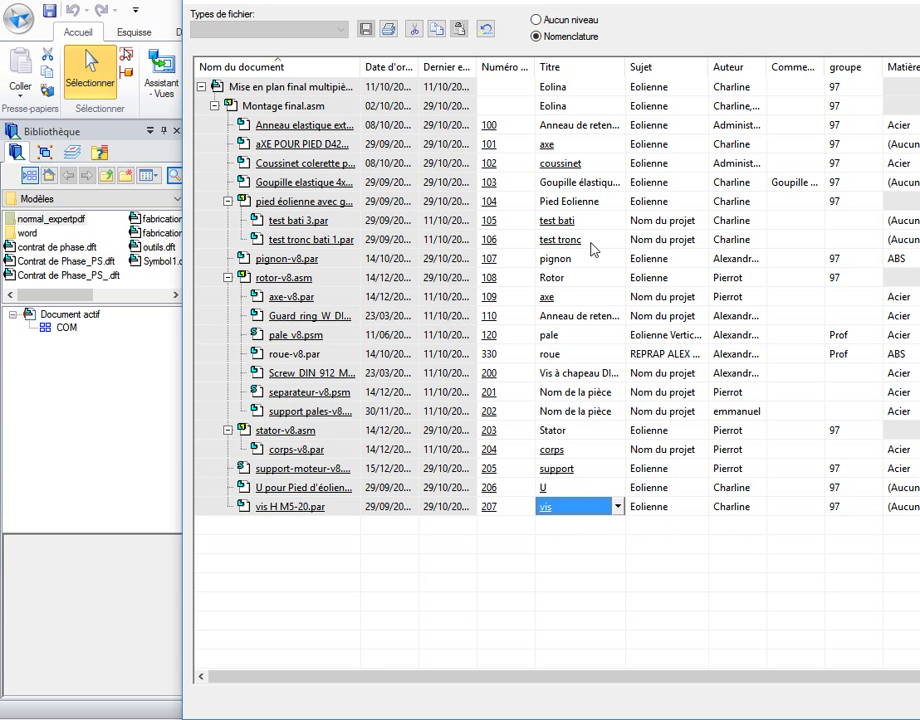
# Step: Review which property columns are displayed and their order in the column format settings, and accept them
pyautogui.rightClick(580, 74)
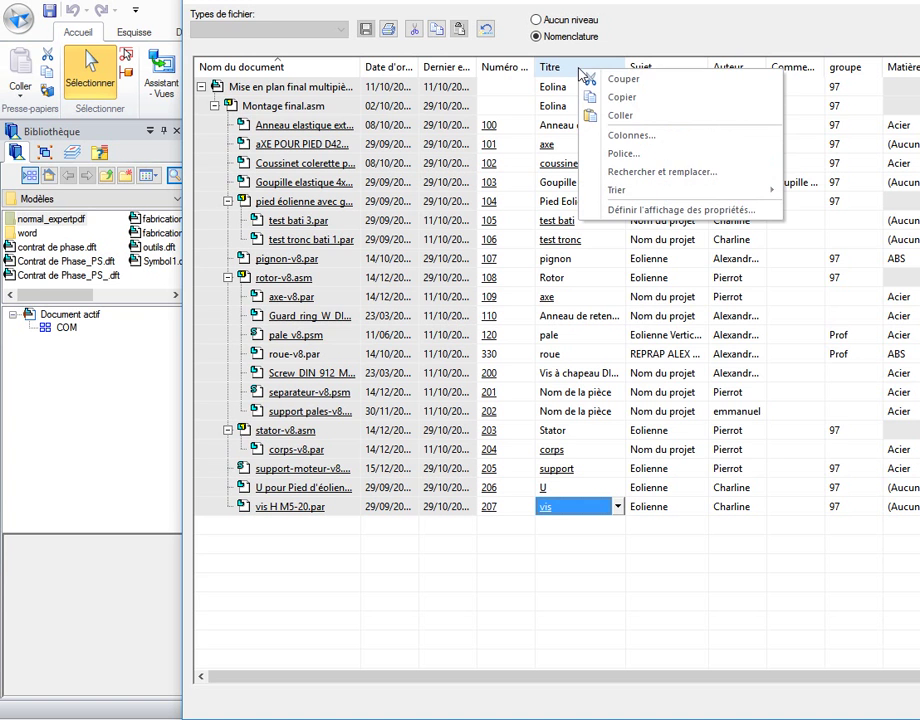
pyautogui.click(625, 134)
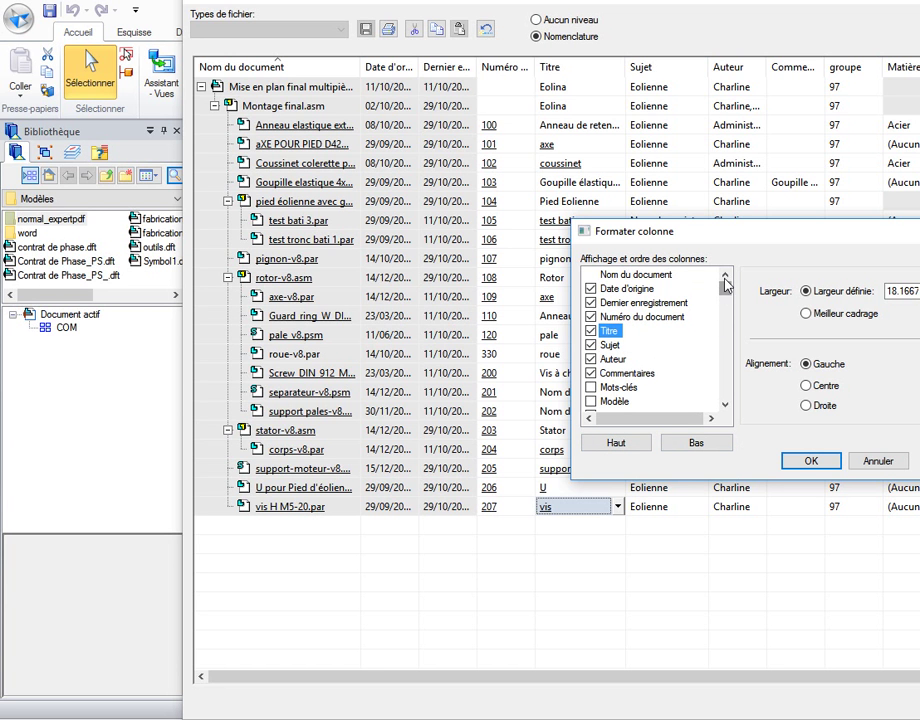
pyautogui.moveTo(727, 289)
pyautogui.mouseDown()
pyautogui.moveTo(723, 318)
pyautogui.moveTo(726, 286)
pyautogui.mouseUp()
pyautogui.click(814, 462)
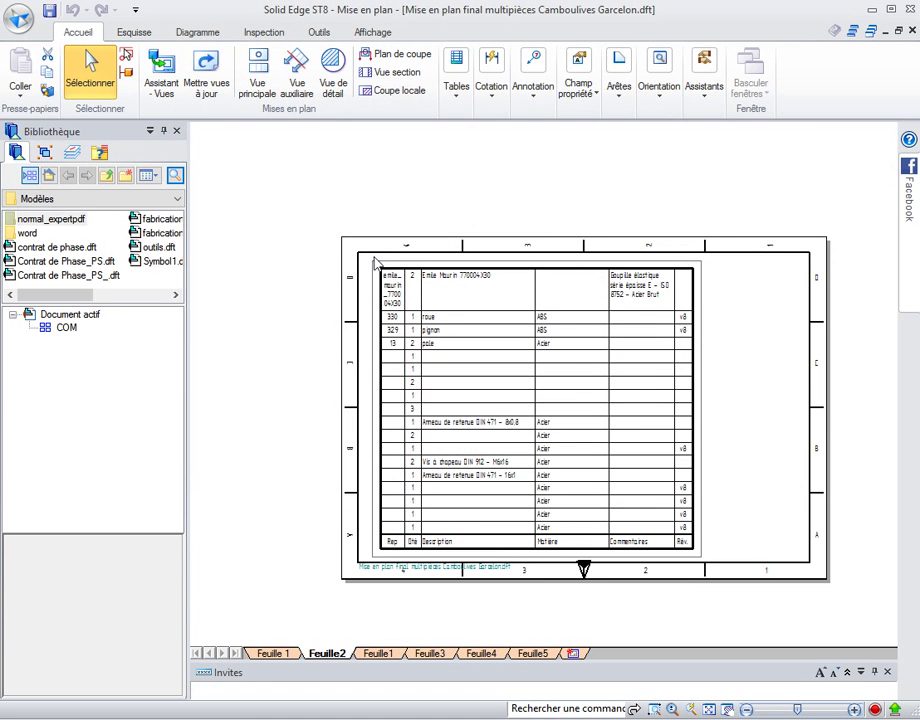
# Step: Update the drawing views and the parts list on Feuille2, and clear all entries of the dimension tracking report
pyautogui.click(373, 258)
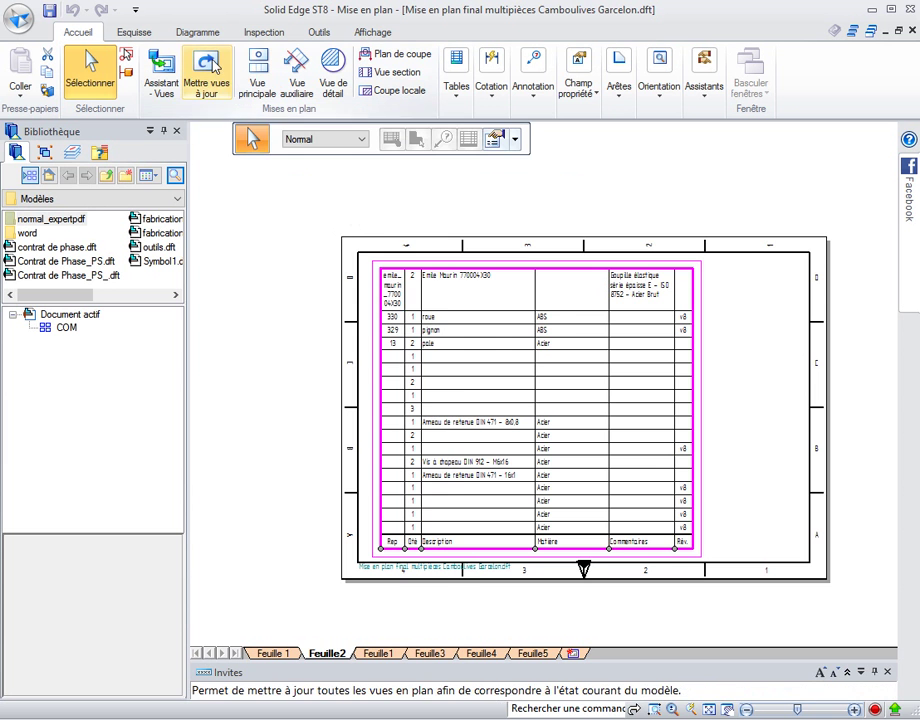
pyautogui.click(212, 64)
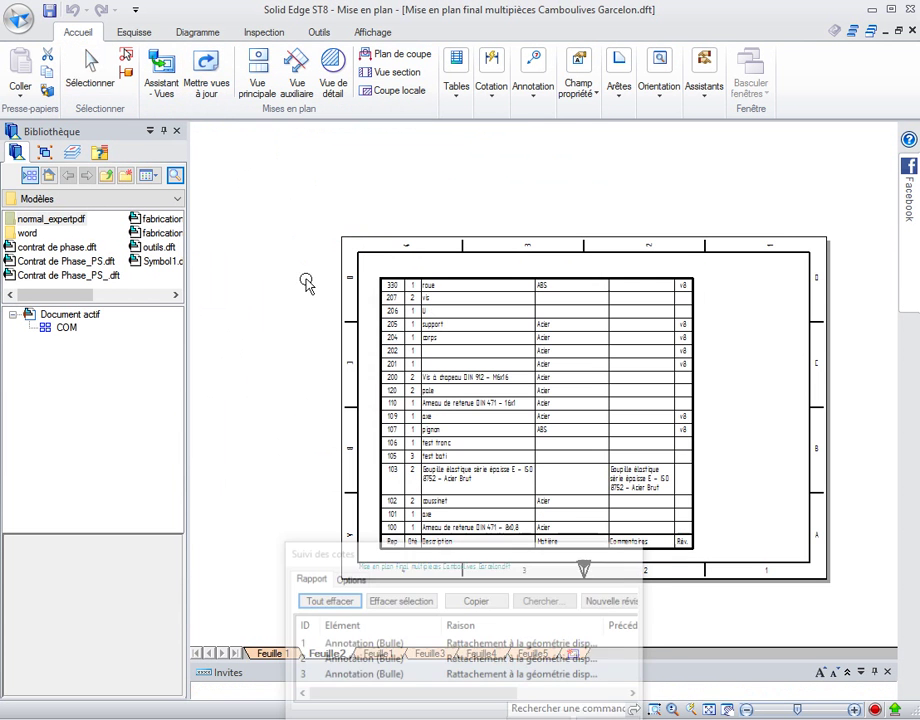
pyautogui.click(327, 600)
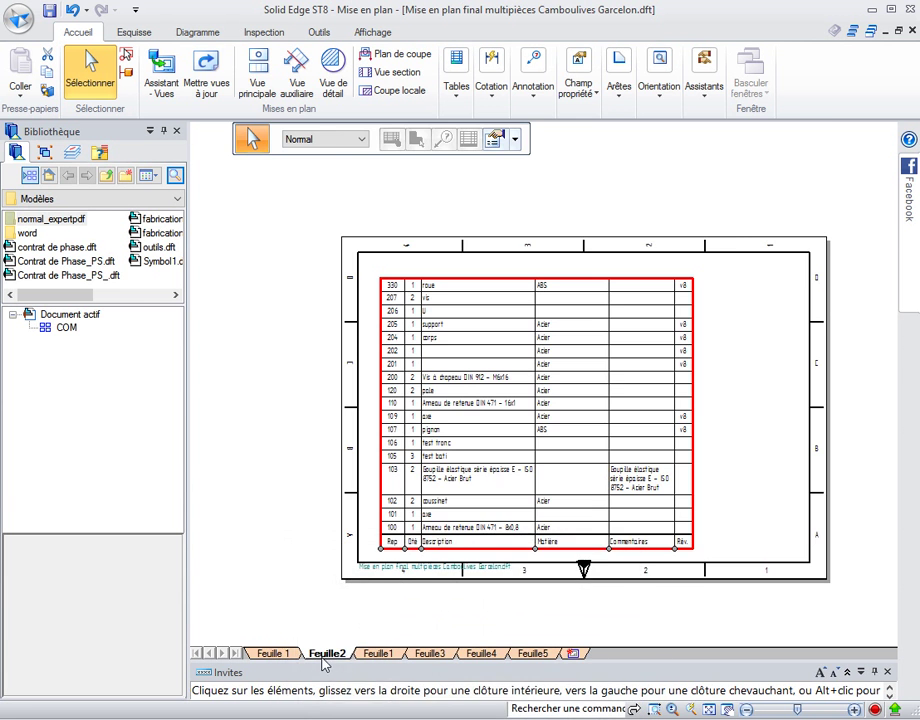
# Step: Check the part balloons on the assembly sheet Feuille 1 and bring up the axle's drawing sheet Feuille1
pyautogui.click(272, 653)
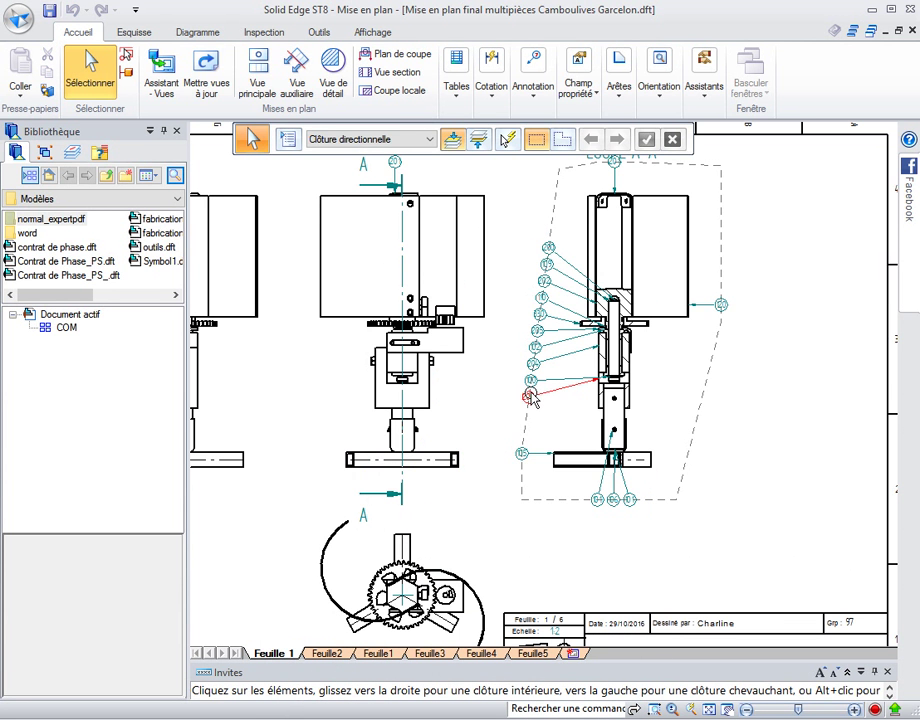
pyautogui.click(378, 653)
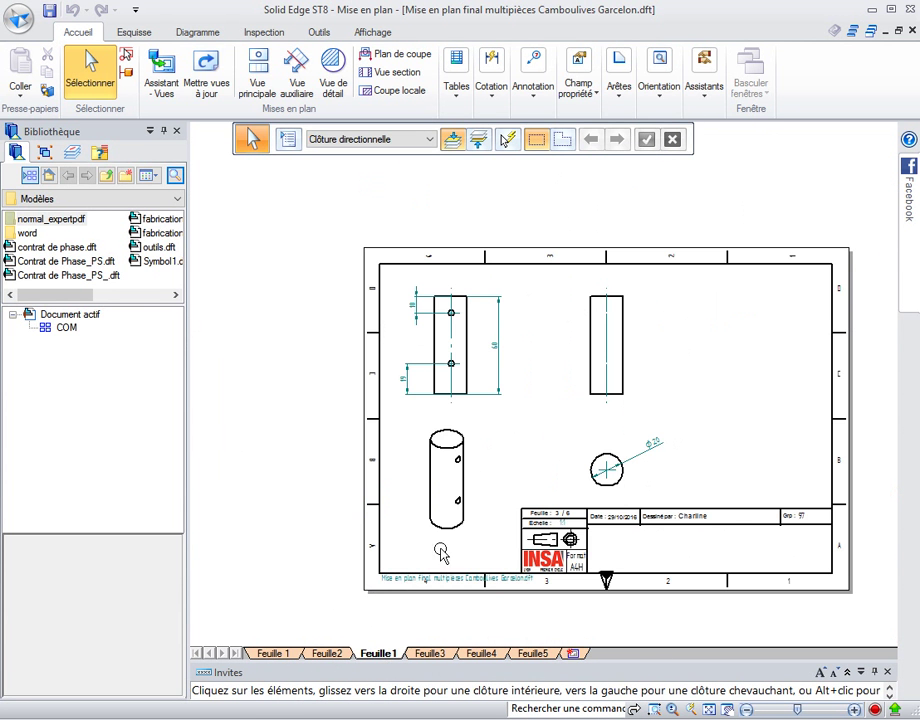
pyautogui.moveTo(609, 393); pyautogui.dragTo(512, 351, button='middle')
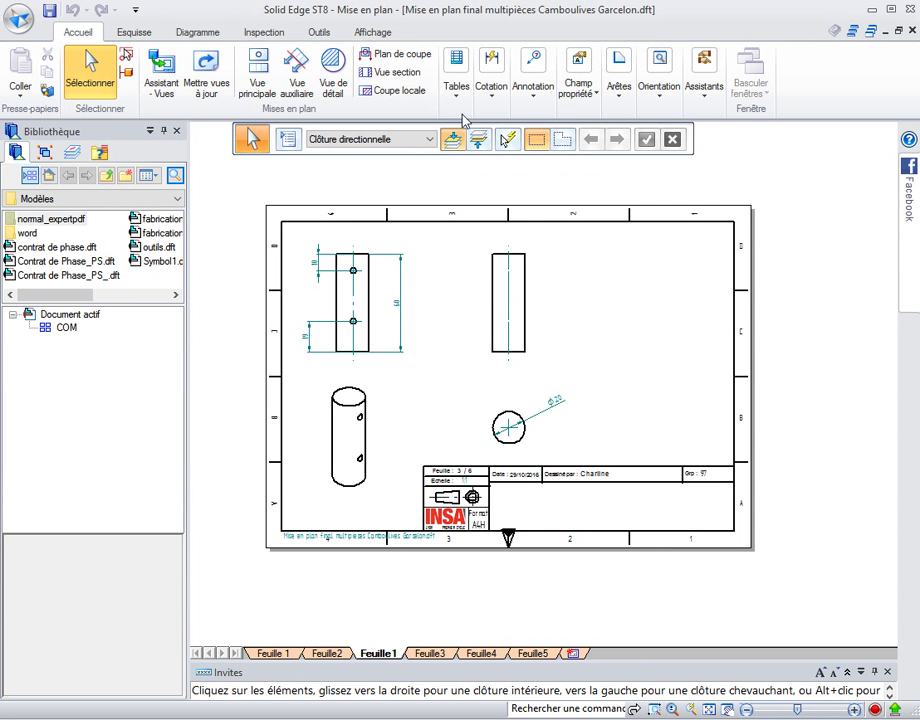
# Step: Try placing a callout with the saved Cartouche settings in the title block's empty area, and delete it
pyautogui.click(532, 90)
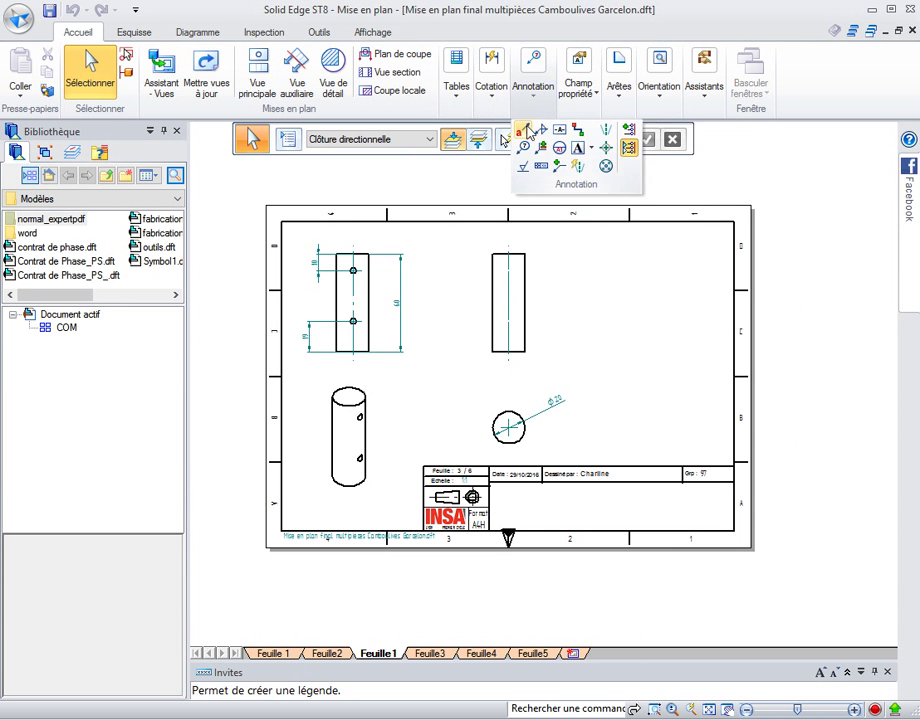
pyautogui.click(527, 132)
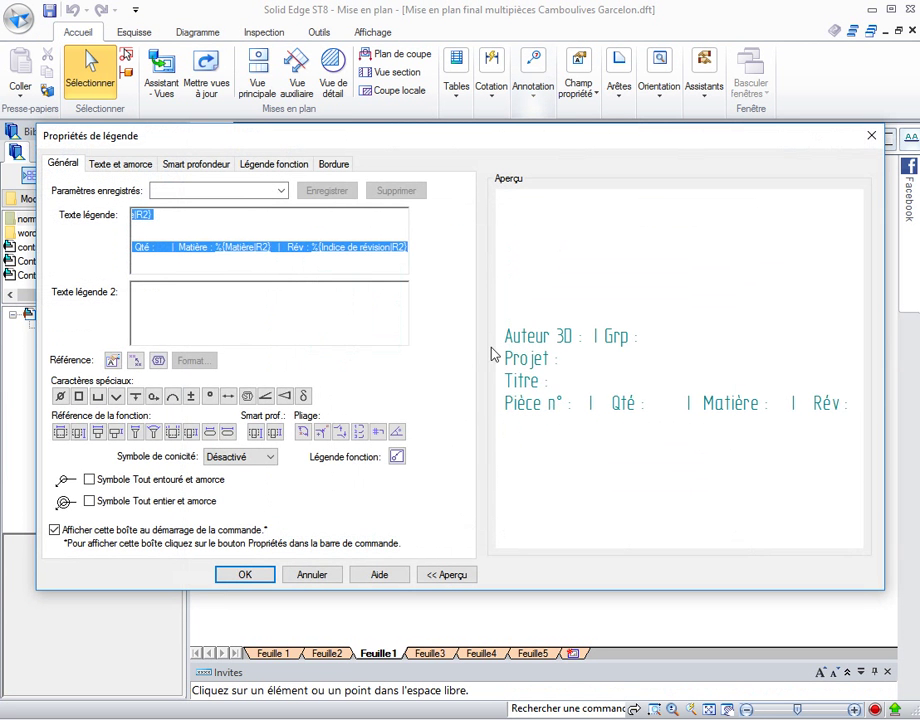
pyautogui.click(281, 190)
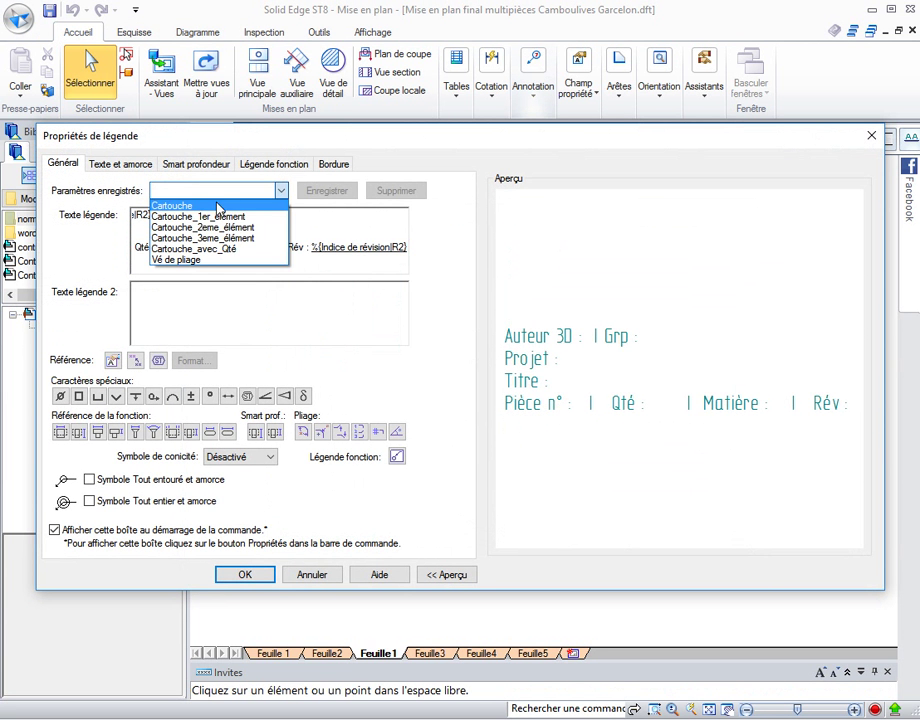
pyautogui.click(180, 203)
pyautogui.click(244, 574)
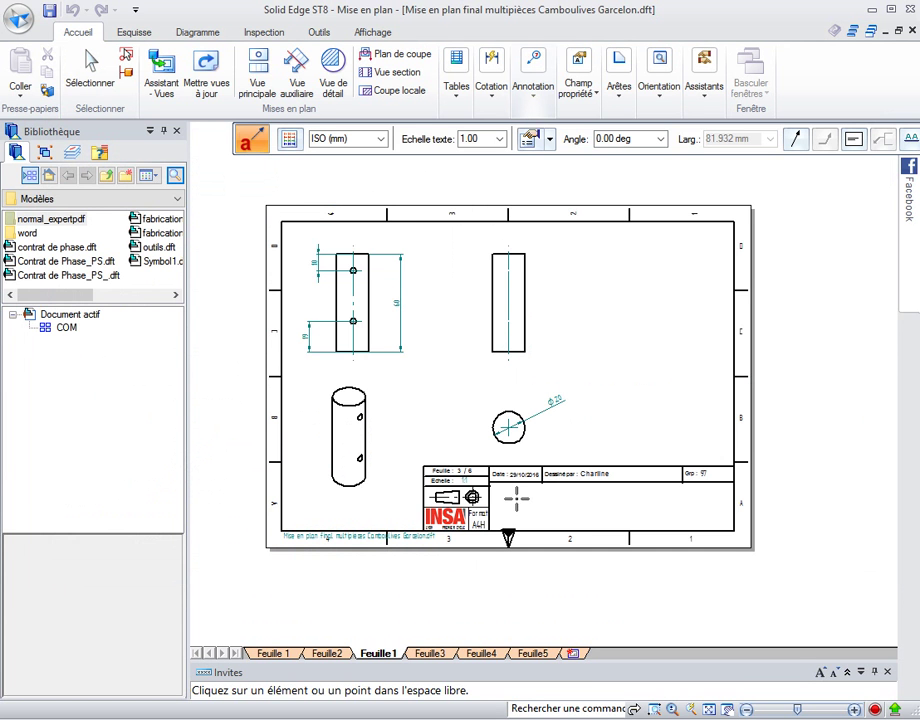
pyautogui.click(513, 499)
pyautogui.click(513, 498)
pyautogui.scroll(2, 558, 495)
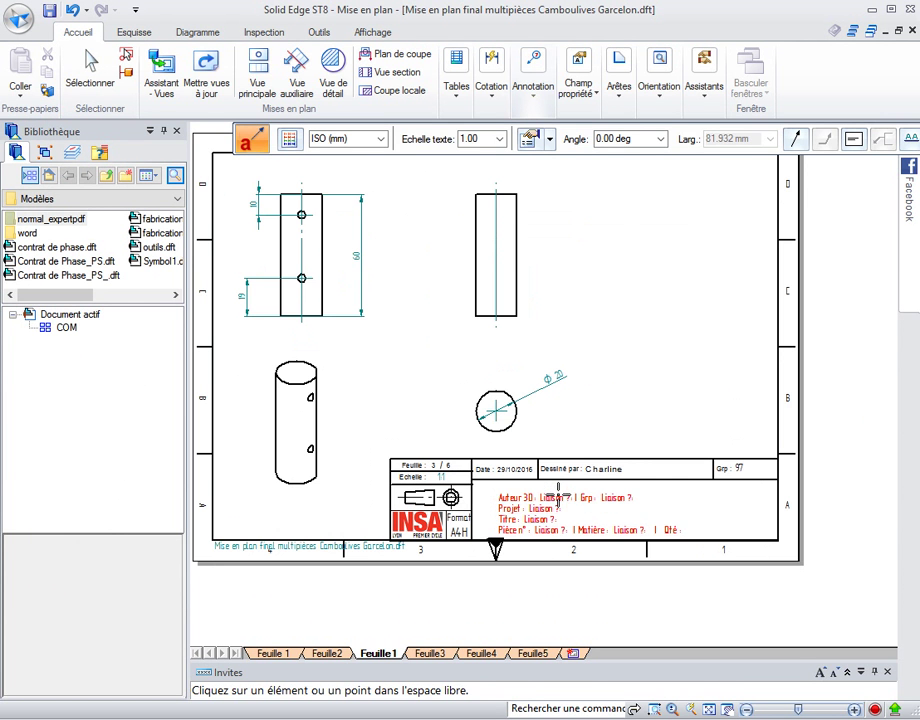
pyautogui.press('Escape')
pyautogui.click(551, 500)
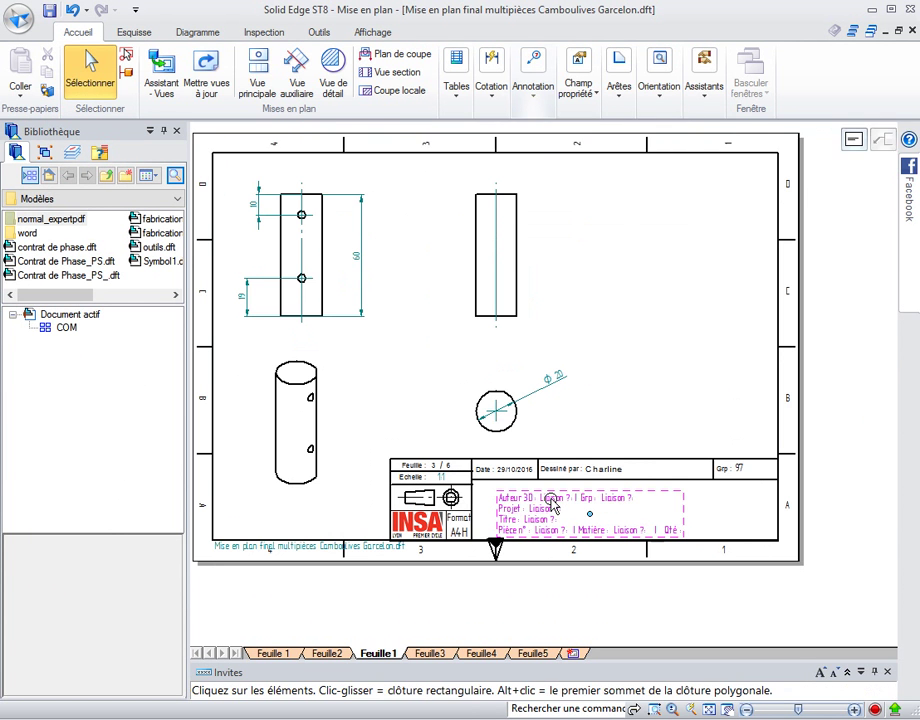
pyautogui.press('Delete')
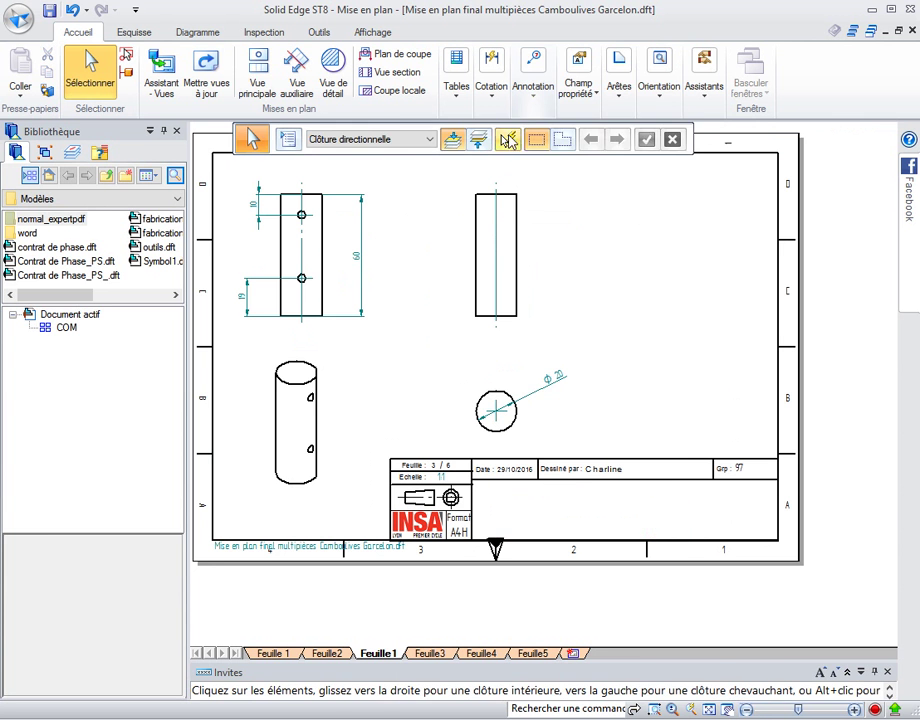
# Step: Place a callout with the saved Cartouche settings in the title block, filled from the axle part's properties
pyautogui.click(536, 102)
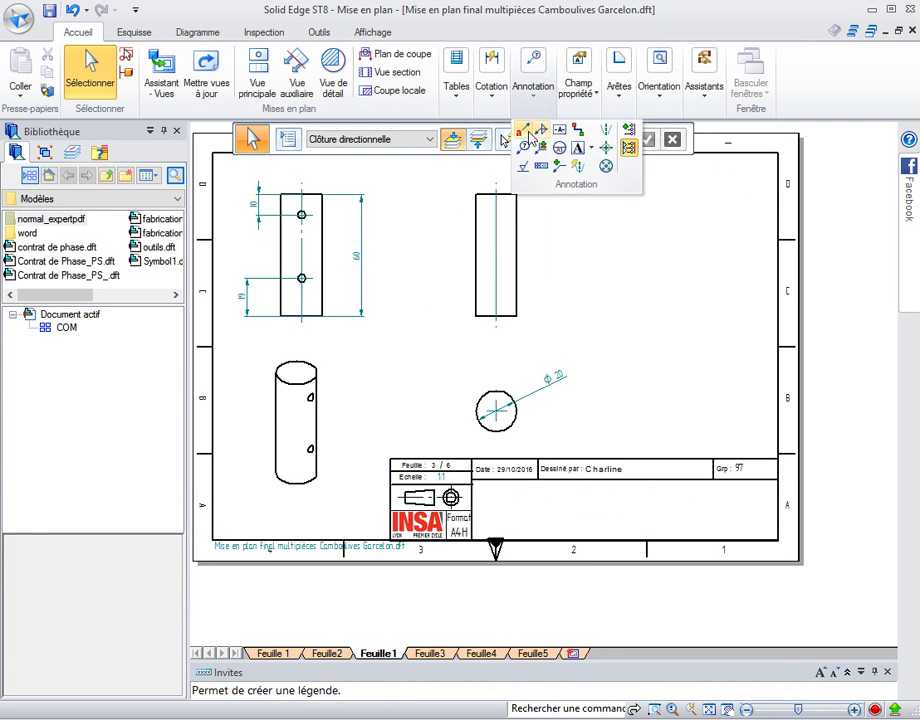
pyautogui.click(529, 128)
pyautogui.click(270, 190)
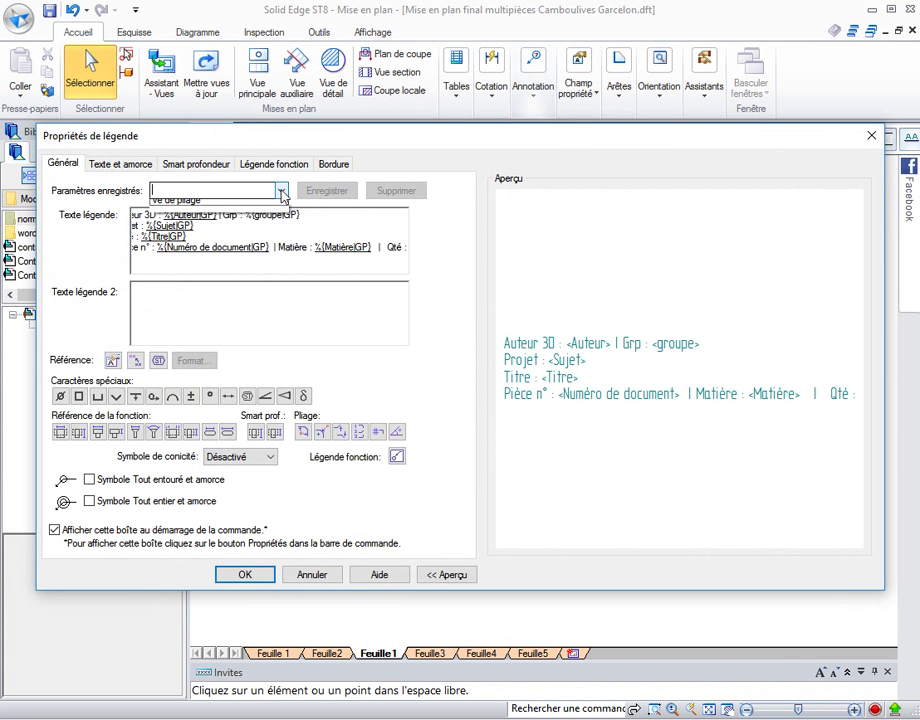
pyautogui.click(230, 205)
pyautogui.click(245, 575)
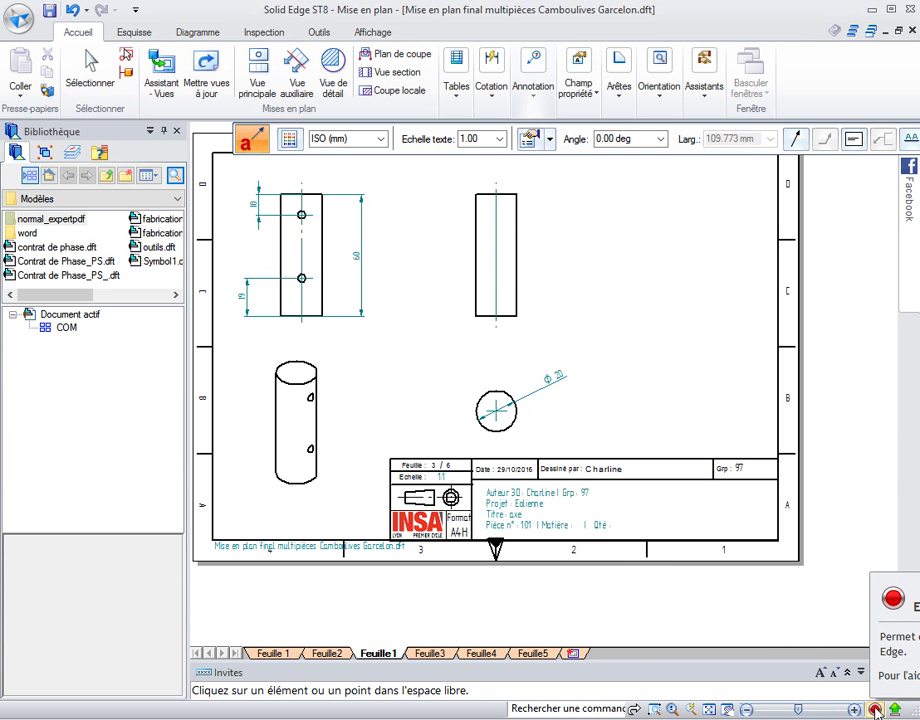
pyautogui.press('Escape')
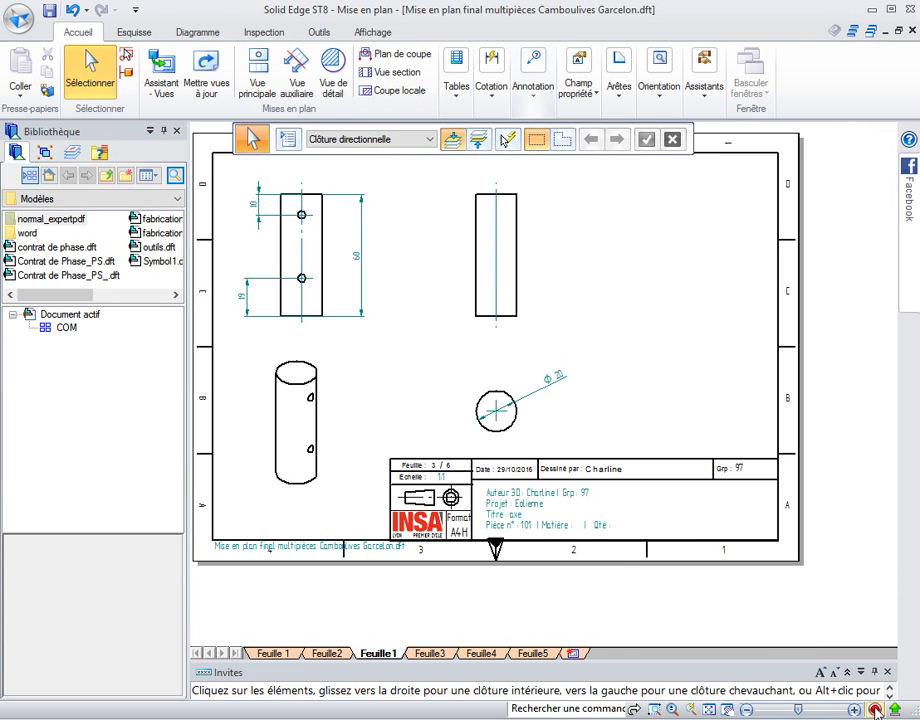